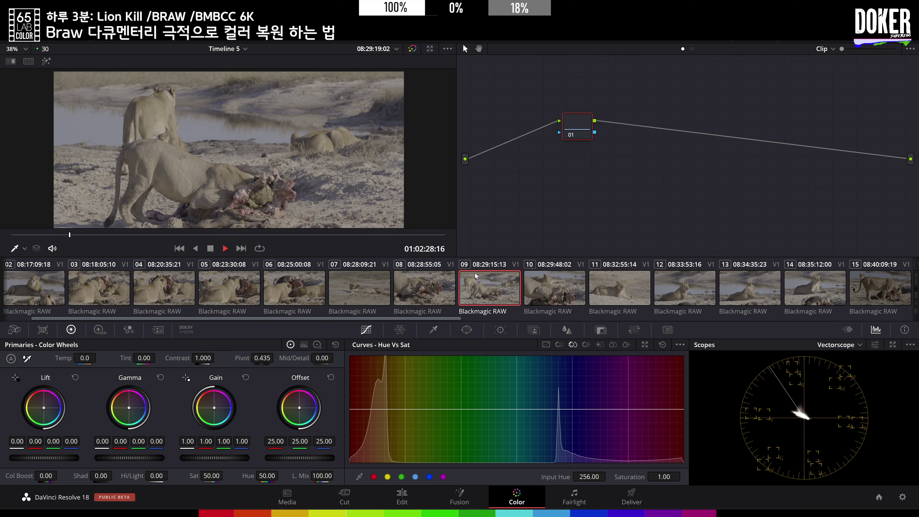
- Pause the lion clip at 01:02:29:07 and enlarge its image by hiding the clip strip and setting the viewer zoom to Fit
key(space)
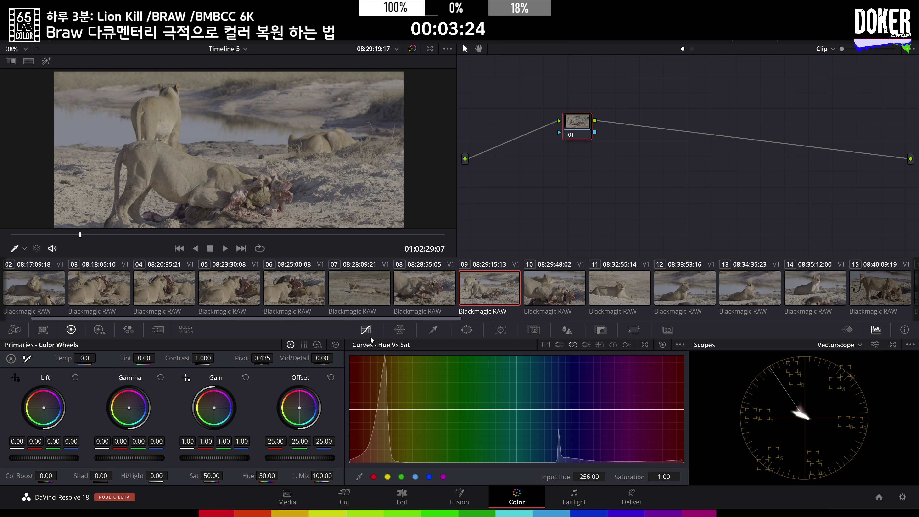
click(754, 43)
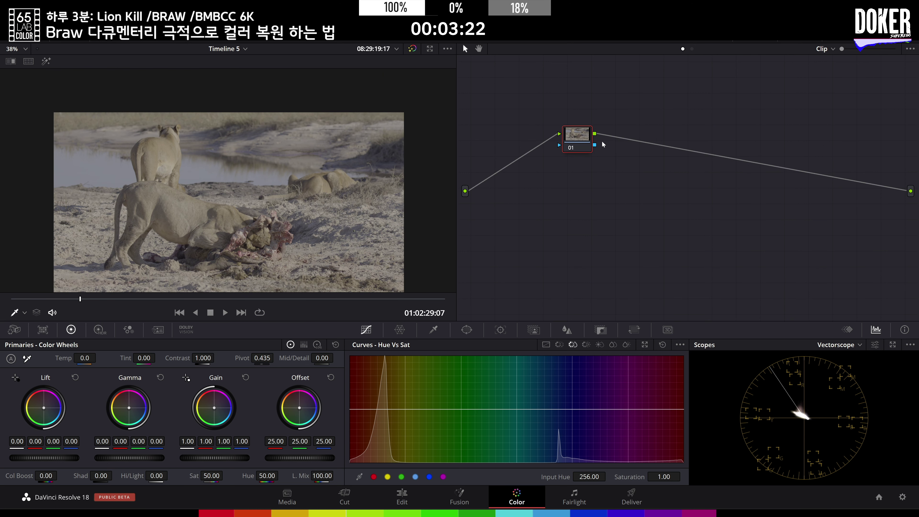
scroll(226, 183, down, 2)
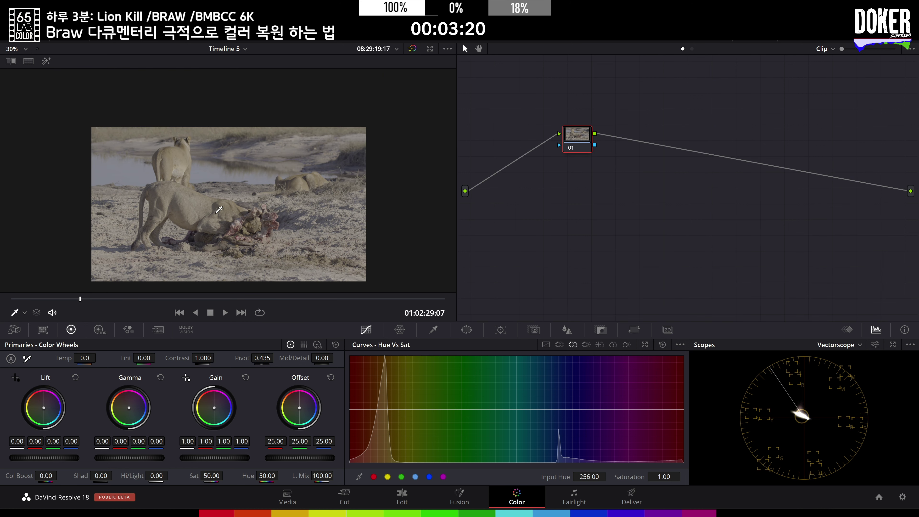
click(25, 51)
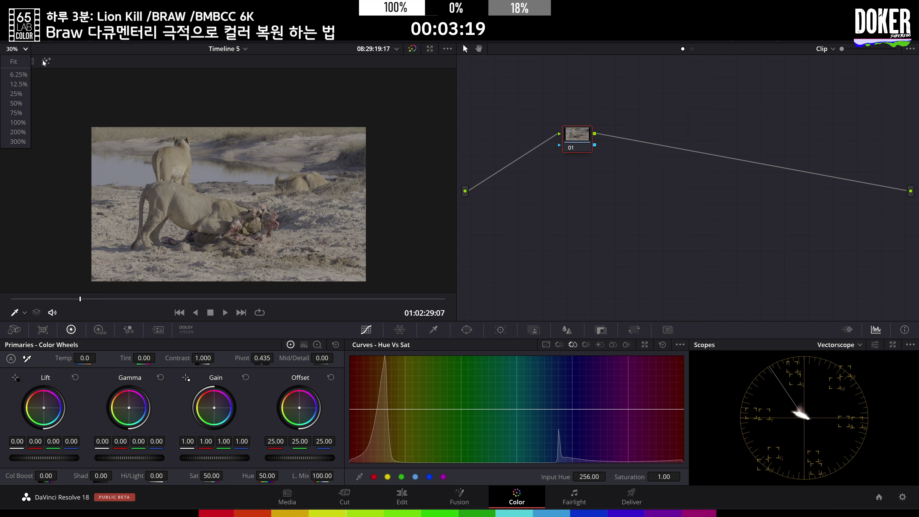
click(25, 62)
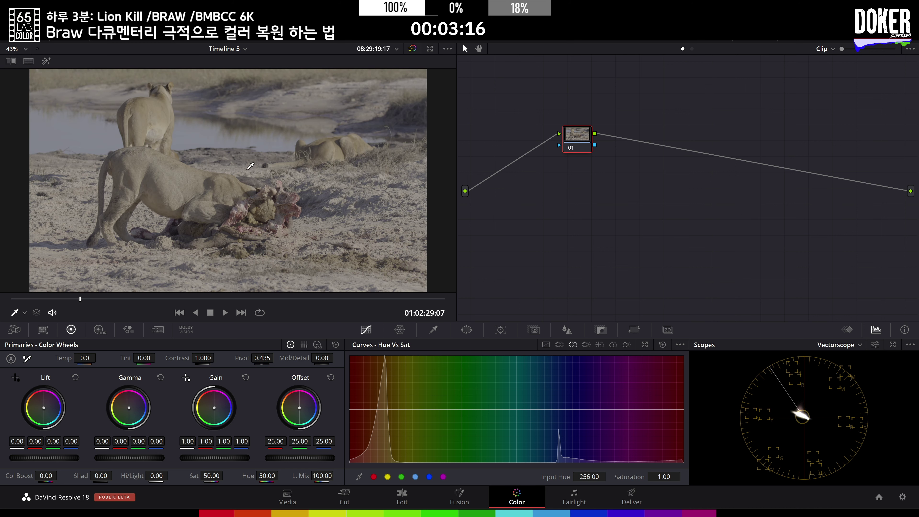
- Set the first node's saturation to 65, contrast to 1.290 and pivot to about 0.353
drag(213, 475, 226, 476)
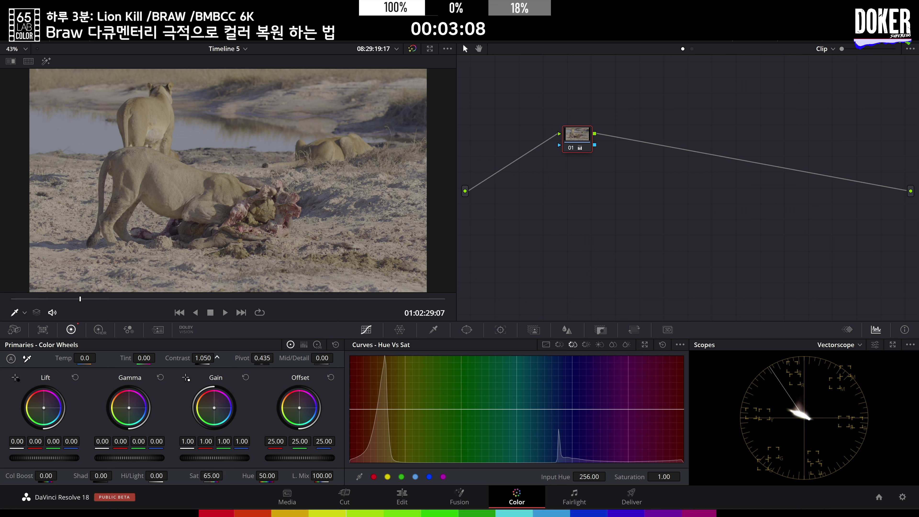
scroll(217, 358, up, 5)
scroll(217, 358, up, 1)
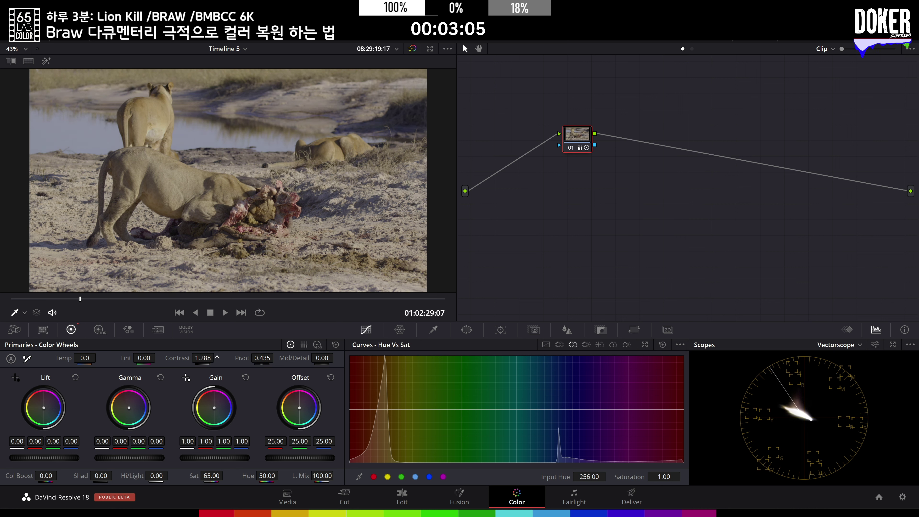
scroll(217, 357, up, 1)
scroll(276, 358, down, 4)
scroll(262, 358, down, 4)
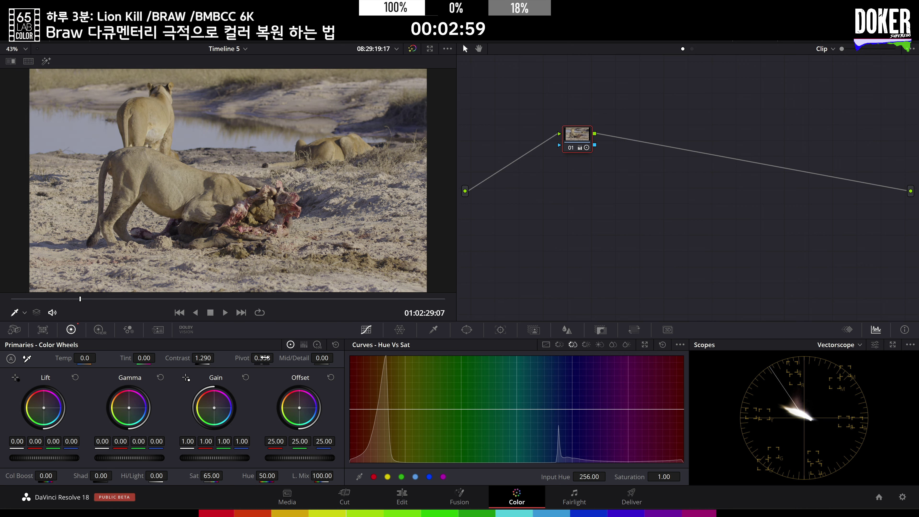
- Add two serial nodes after the first node and show the Custom curve
key(alt+s)
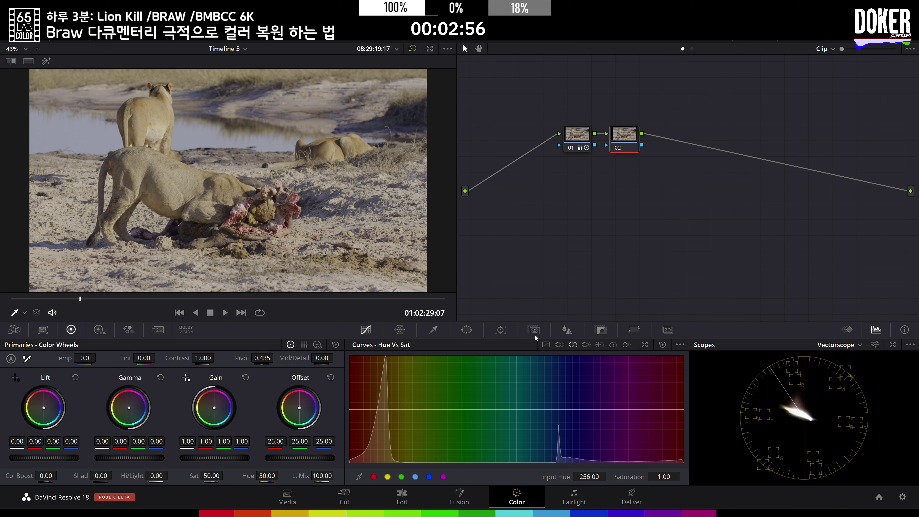
click(546, 344)
key(alt+s)
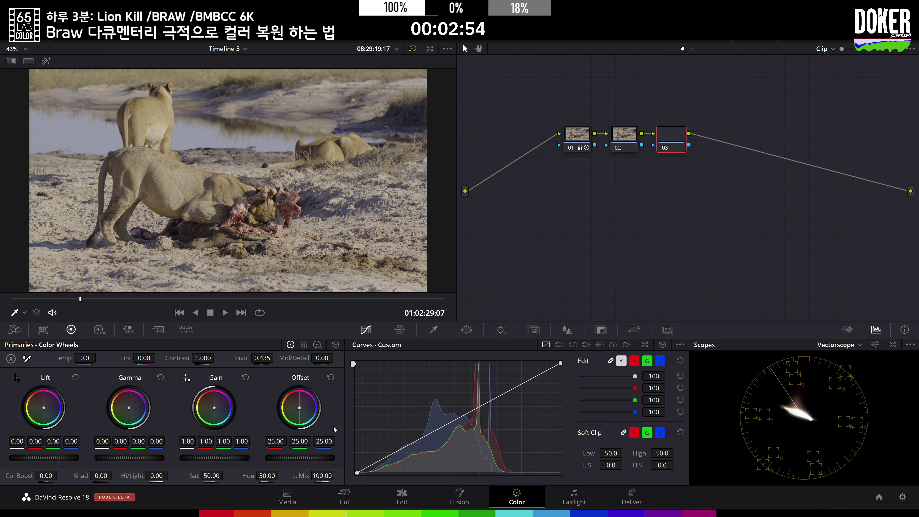
- Using the Waveform scope, set node 02's master gain to 1.12, lift to 0.01 and gamma to 0.01
click(625, 143)
click(843, 344)
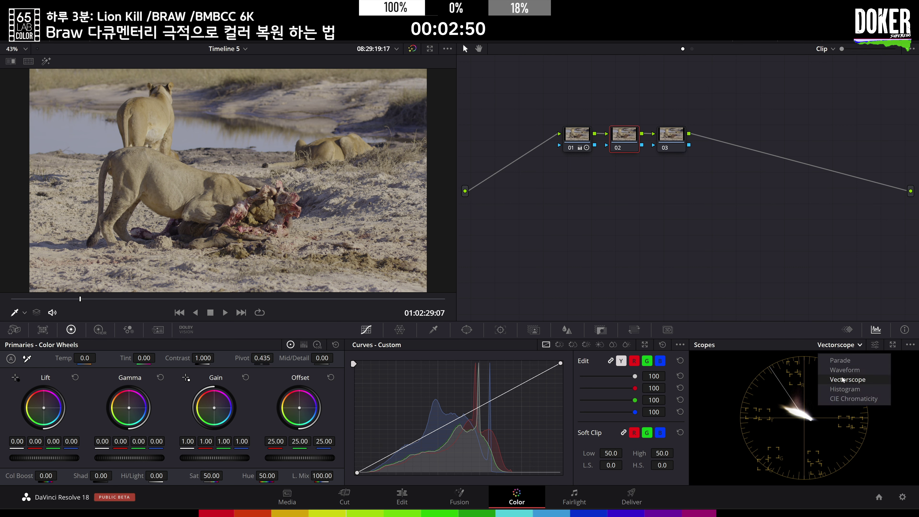
click(844, 369)
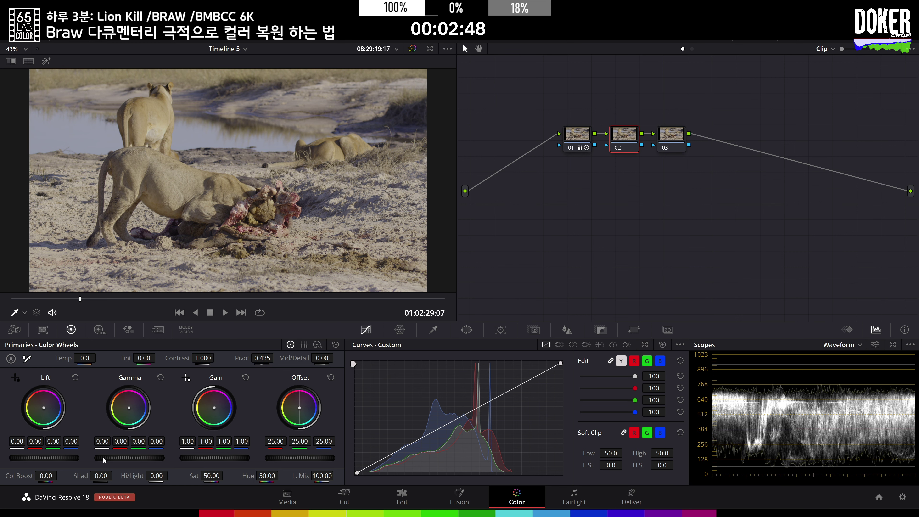
drag(219, 458, 243, 459)
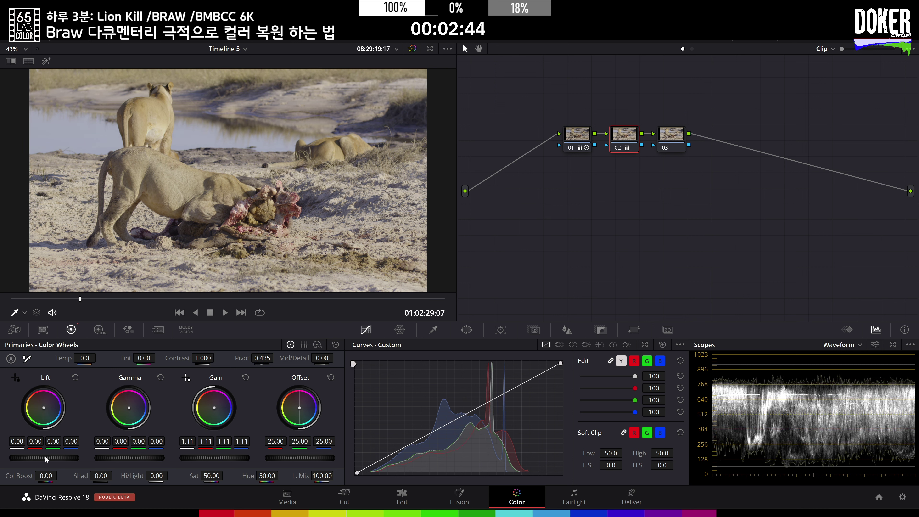
drag(45, 457, 50, 458)
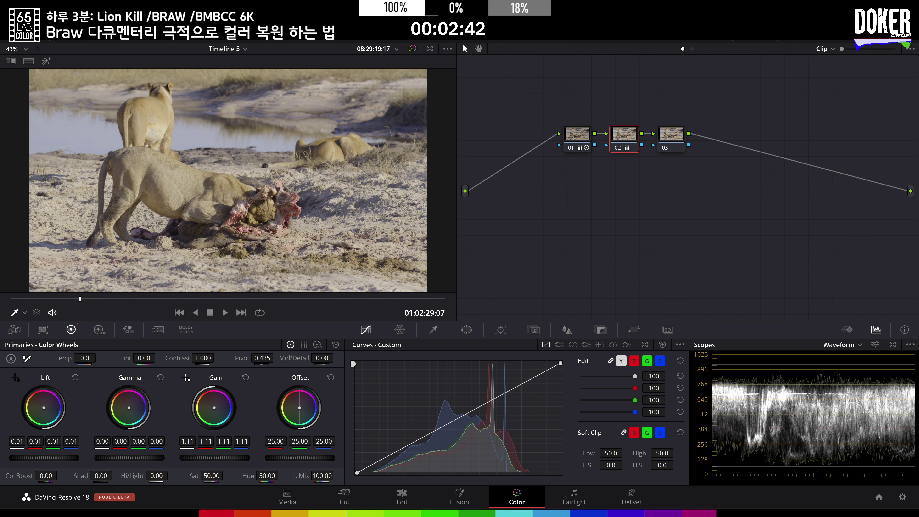
drag(129, 457, 134, 458)
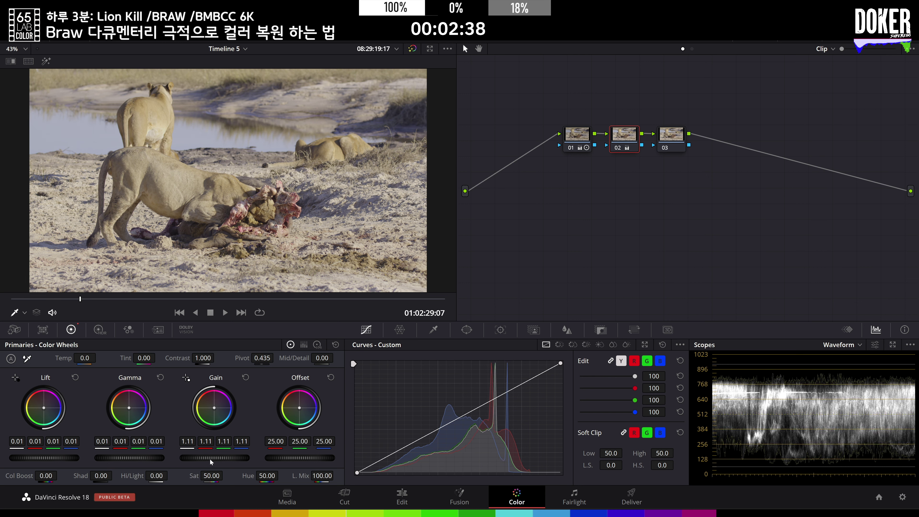
drag(215, 457, 219, 457)
- Insert a serial node after node 02 and set its luminance-only gain to 0.98, gamma to -0.02 and lift to 0.00
key(alt+s)
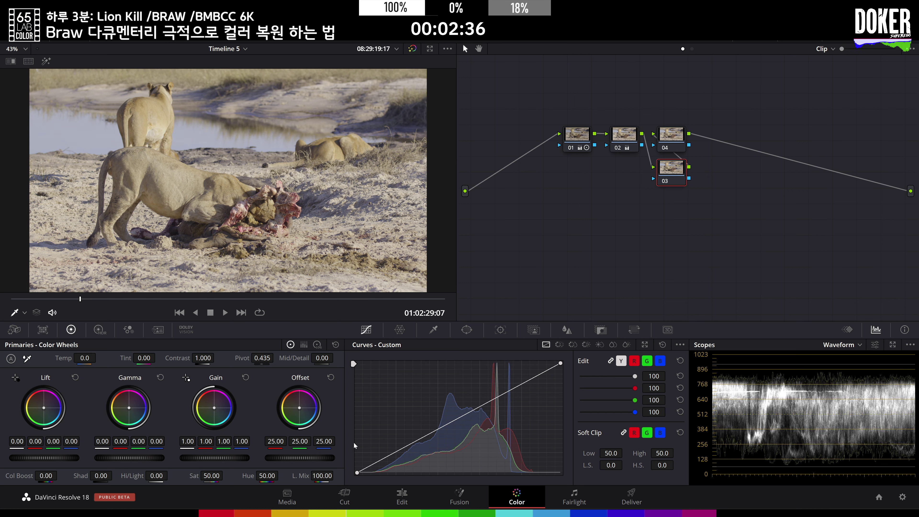
drag(187, 440, 85, 439)
drag(24, 440, 13, 441)
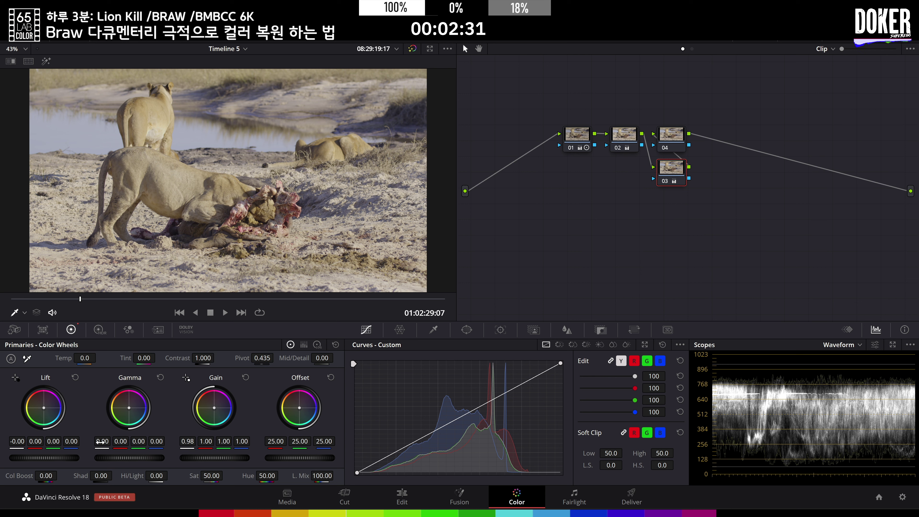
drag(100, 442, 160, 425)
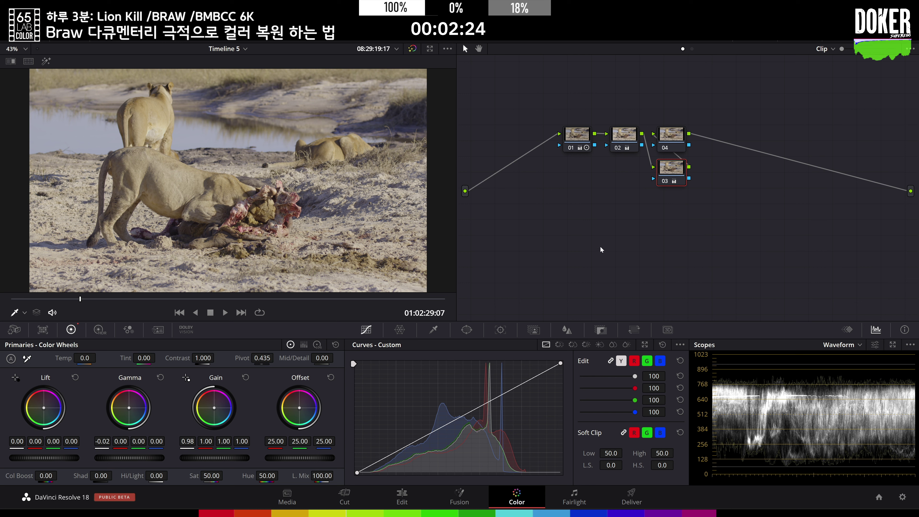
- Shape a gentle S-curve on node 04's Custom curve, lowering the shadows and raising the highlights
click(671, 136)
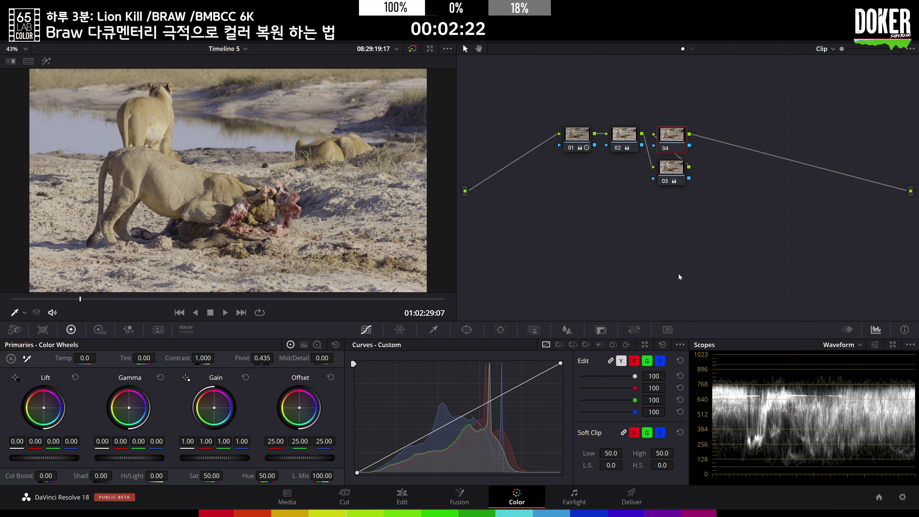
click(386, 456)
drag(394, 459, 406, 457)
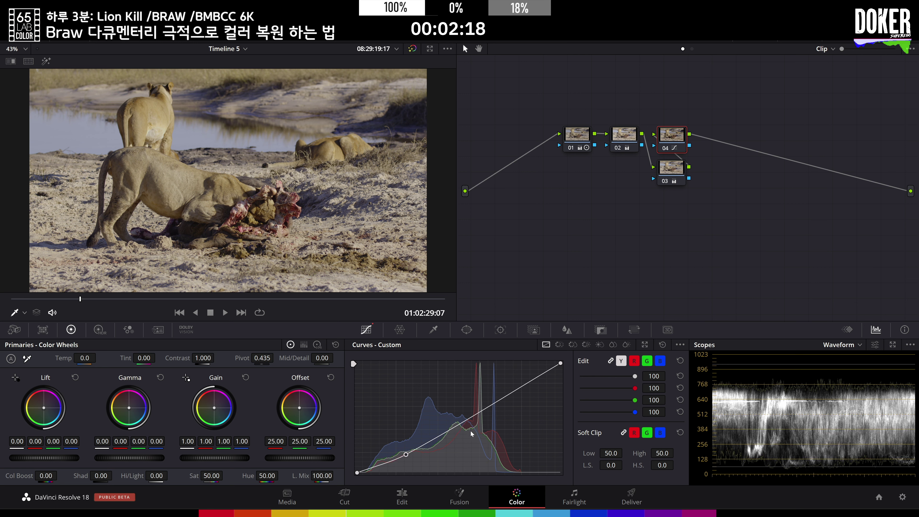
drag(536, 377, 521, 381)
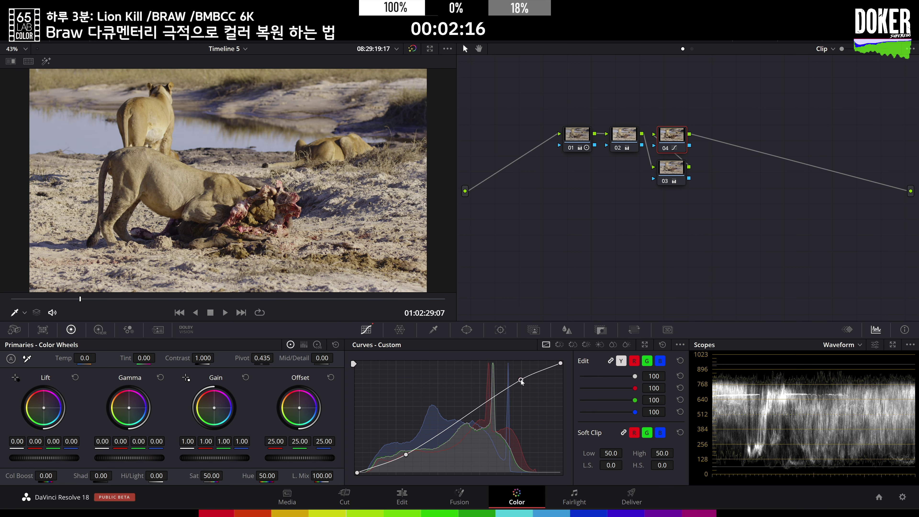
drag(406, 457, 390, 463)
- Lower node 02's master lift to about 0.00 and raise its gain to 1.13
click(624, 134)
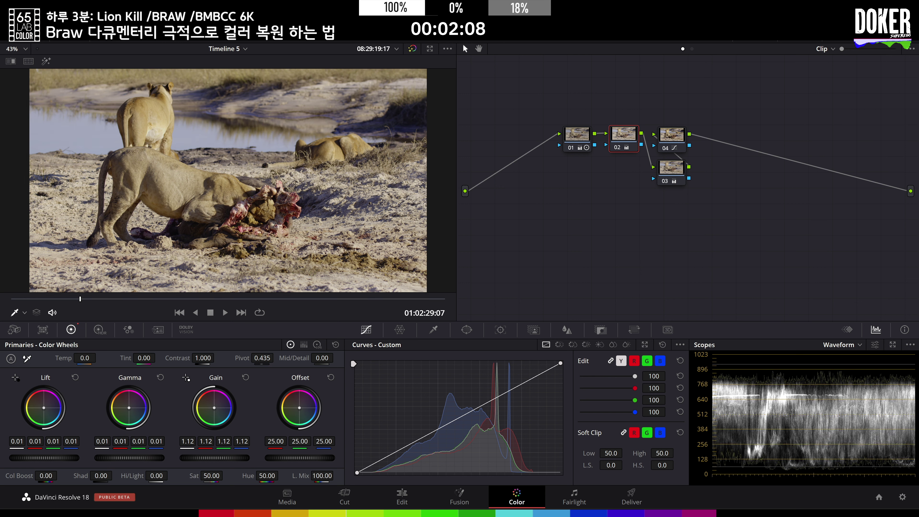
drag(61, 457, 50, 457)
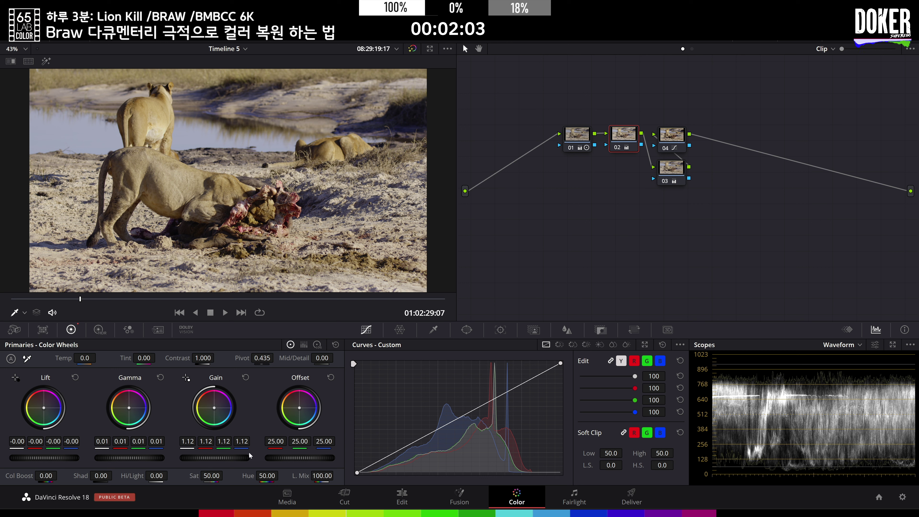
drag(216, 458, 220, 458)
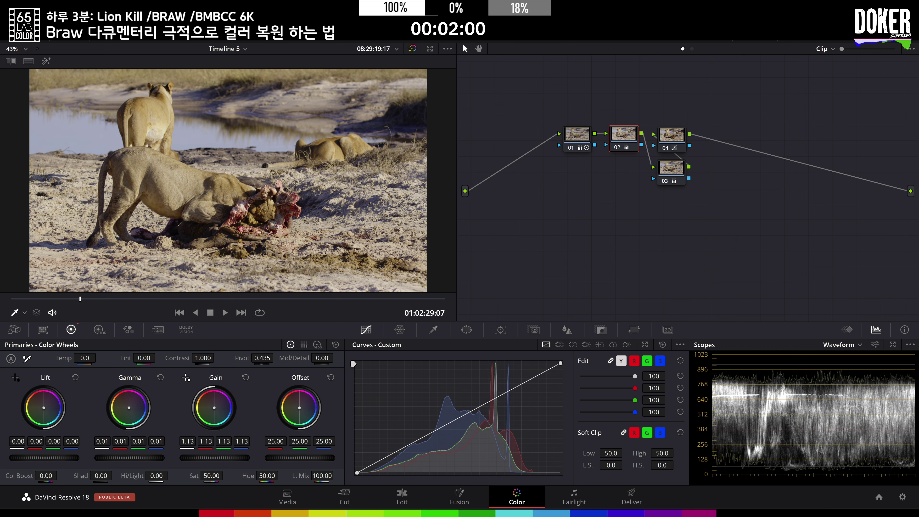
- Add a serial node after node 04 and raise its Custom curve slightly in the lower midtones
click(671, 137)
key(alt+s)
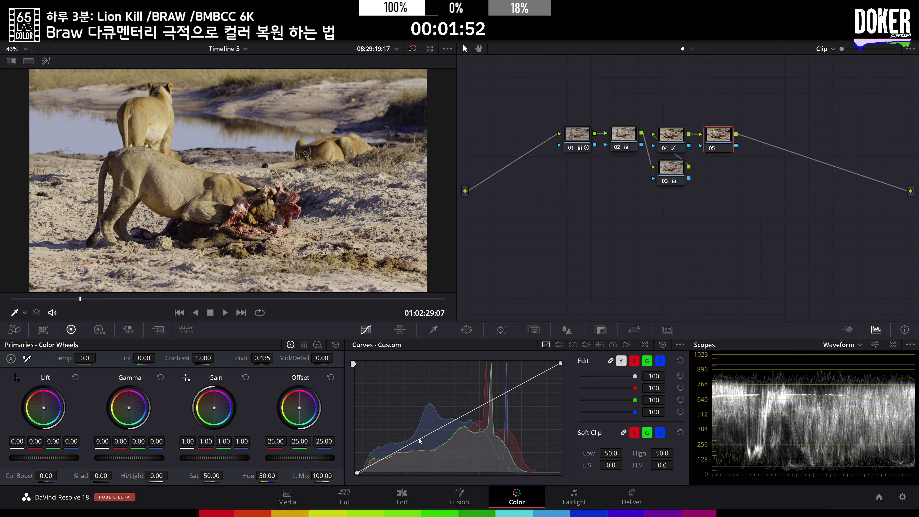
drag(419, 439, 425, 429)
- Set node 01's pivot to 0.431, and rebalance node 02 with gain 1.09, lift 0.01 and slightly lower gamma
click(578, 136)
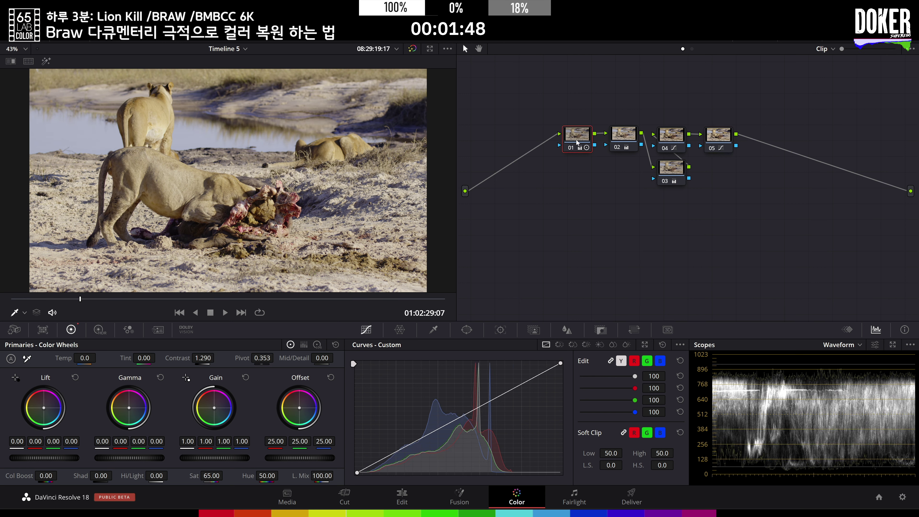
drag(261, 357, 276, 357)
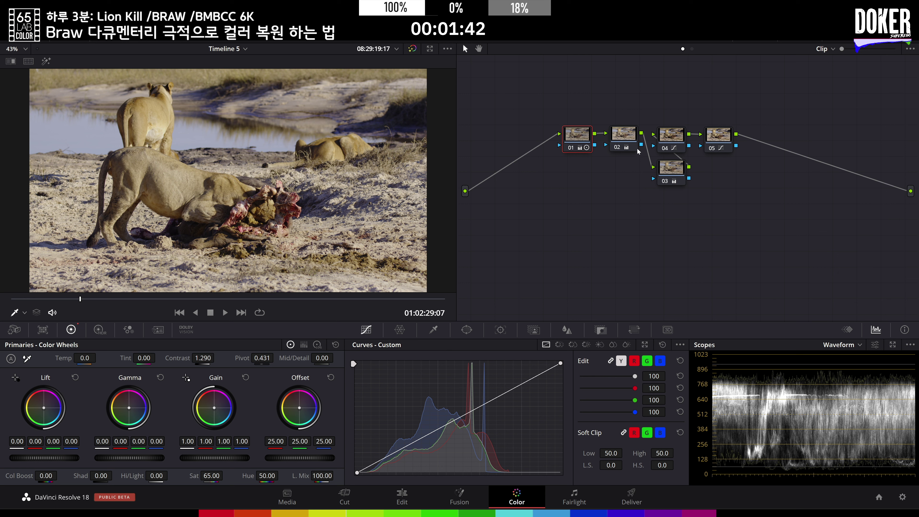
click(630, 139)
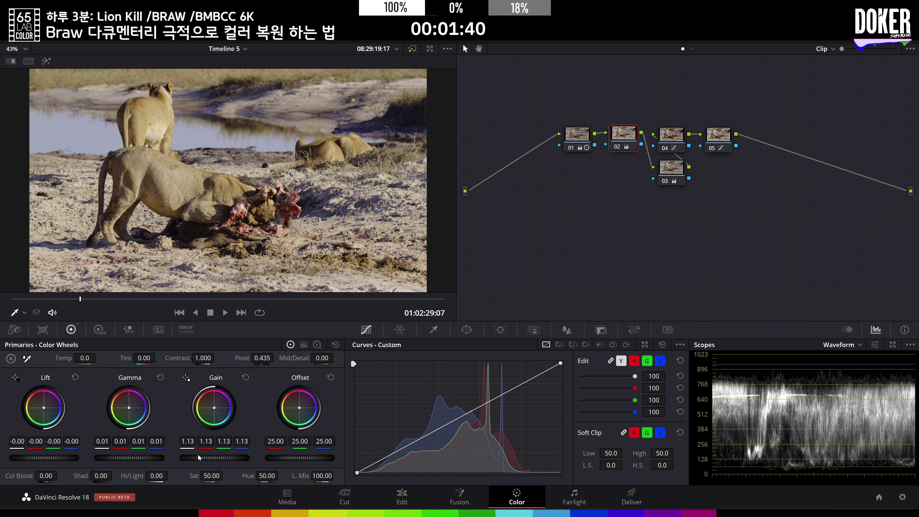
drag(215, 457, 205, 460)
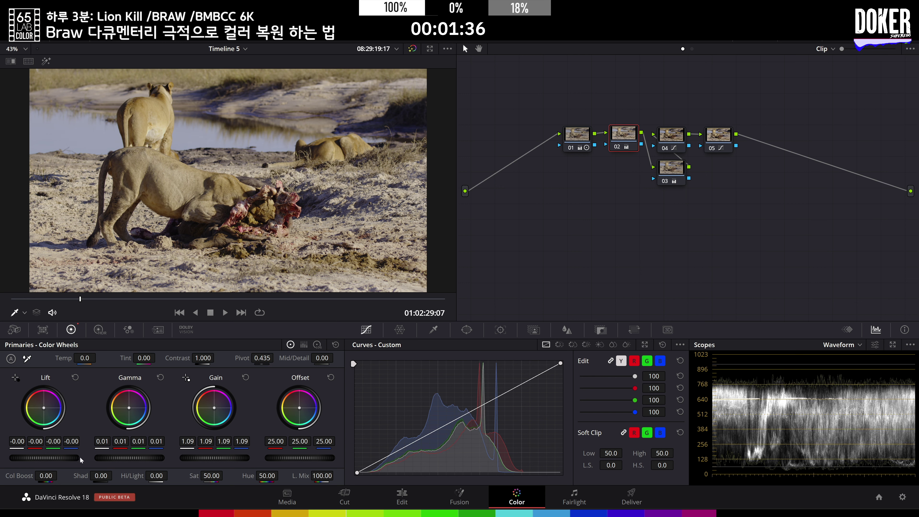
drag(55, 458, 60, 459)
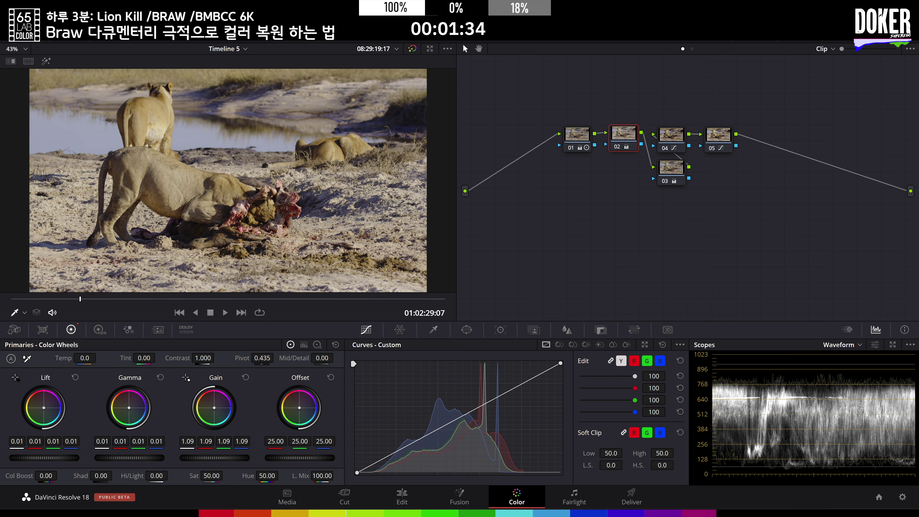
drag(129, 457, 127, 457)
- Deepen the shadows and lower the highlight point on node 04's curve, and move node 05's curve point towards the middle
click(672, 138)
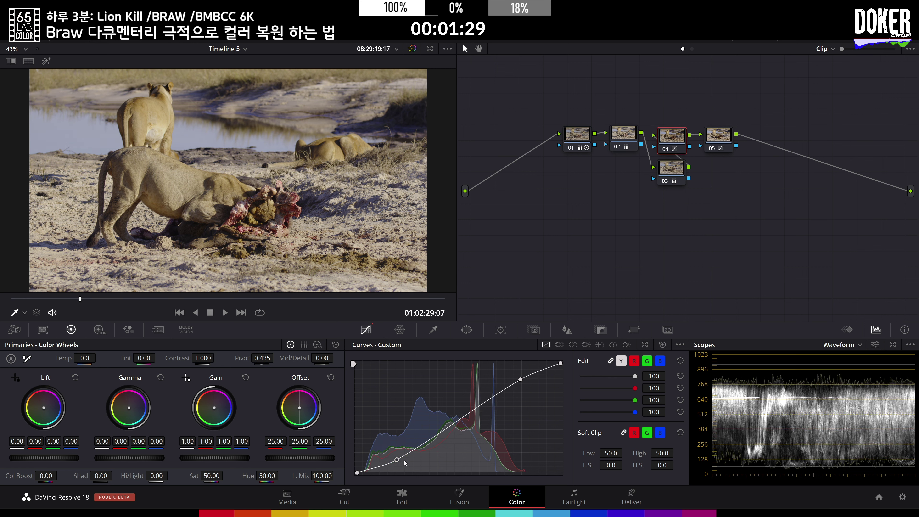
drag(397, 460, 402, 460)
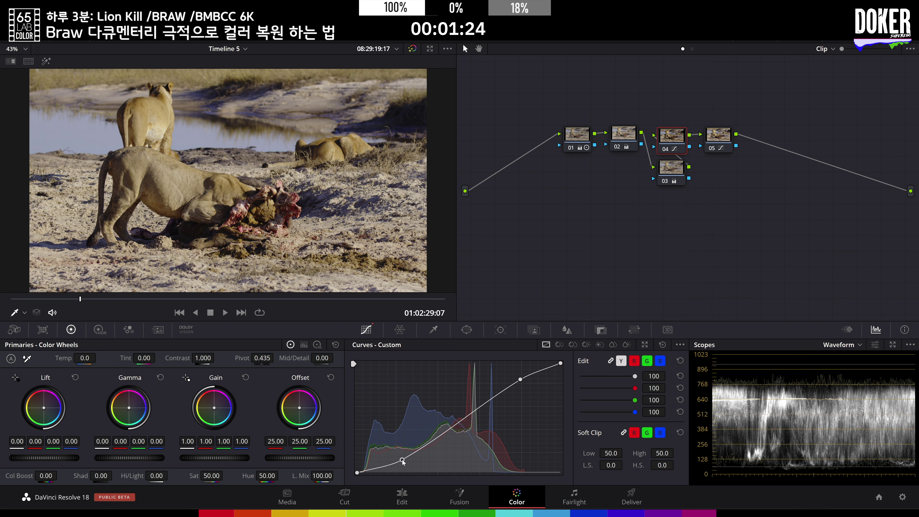
drag(522, 381, 513, 389)
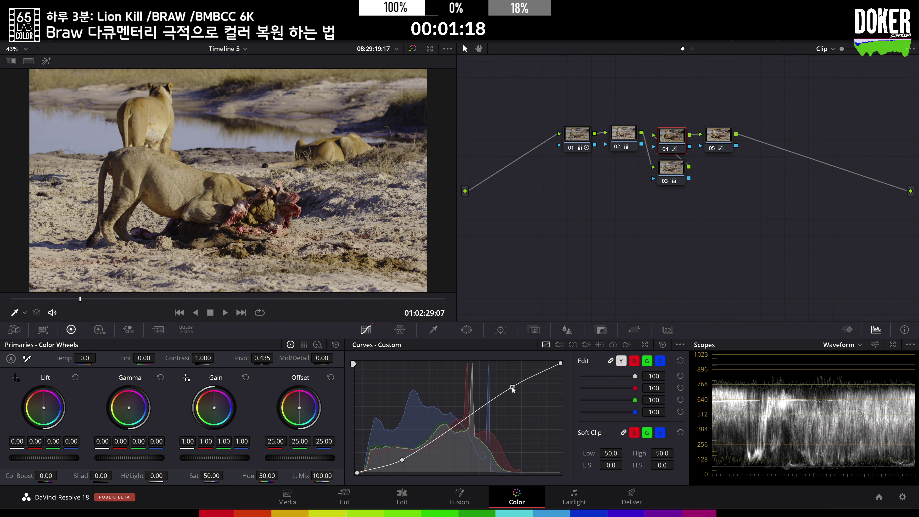
click(721, 136)
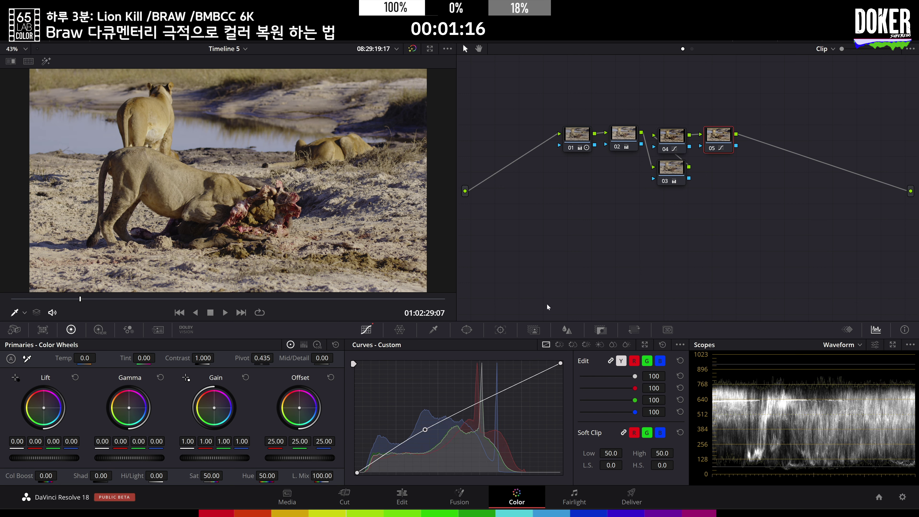
drag(430, 432, 453, 421)
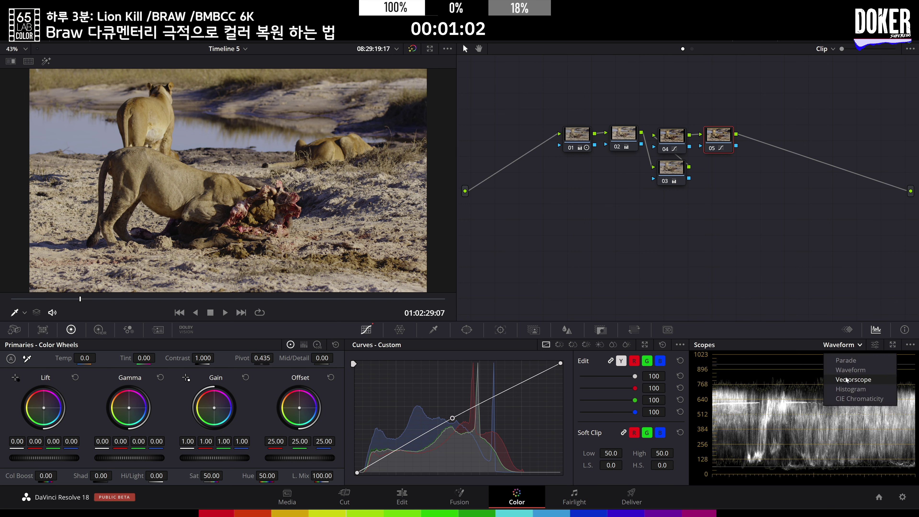
- With the vectorscope displayed, add a serial node after node 05 and balance it with offset 22.42/25.59/22.53, Temp 560.0 and Tint 26.50
click(847, 380)
key(alt+s)
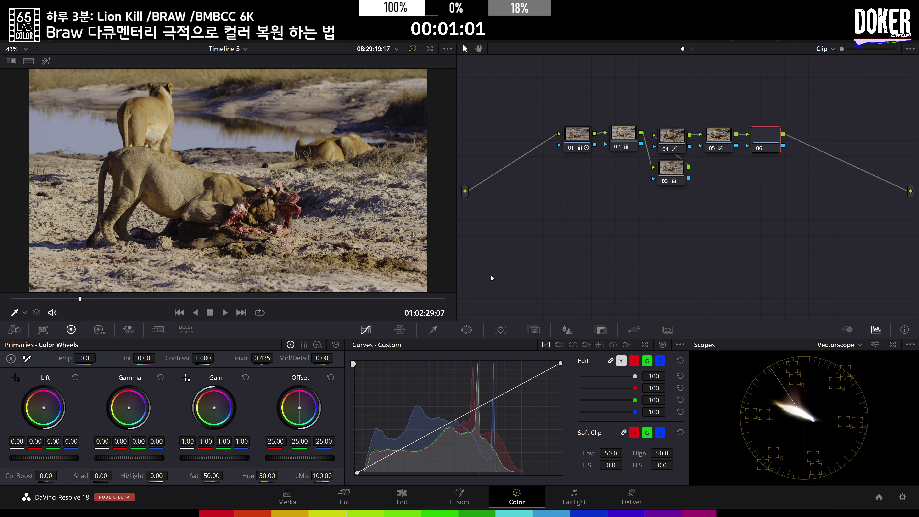
drag(300, 407, 293, 414)
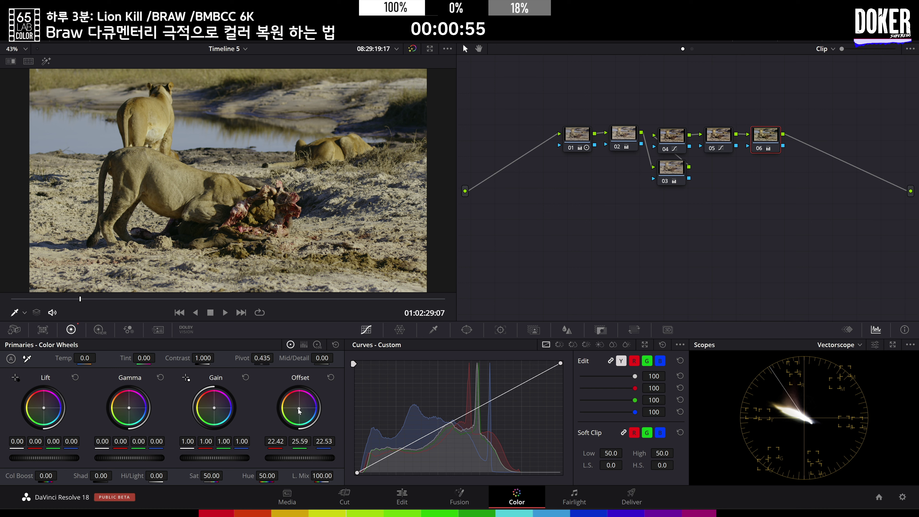
drag(144, 358, 119, 357)
drag(58, 358, 137, 358)
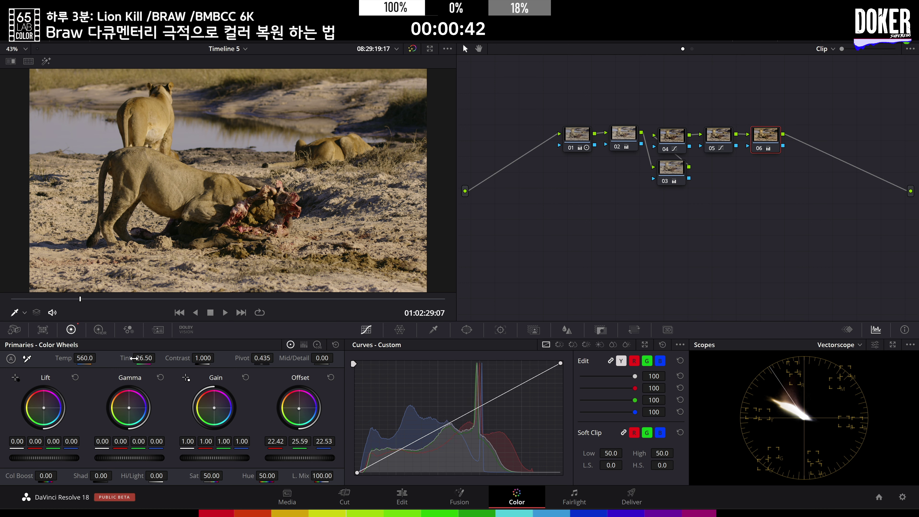
- Add a serial node after node 06 and raise its red saturation to 1.30 at input hue 257.03 on the Hue Vs Sat curve, anchoring green and purple
key(alt+s)
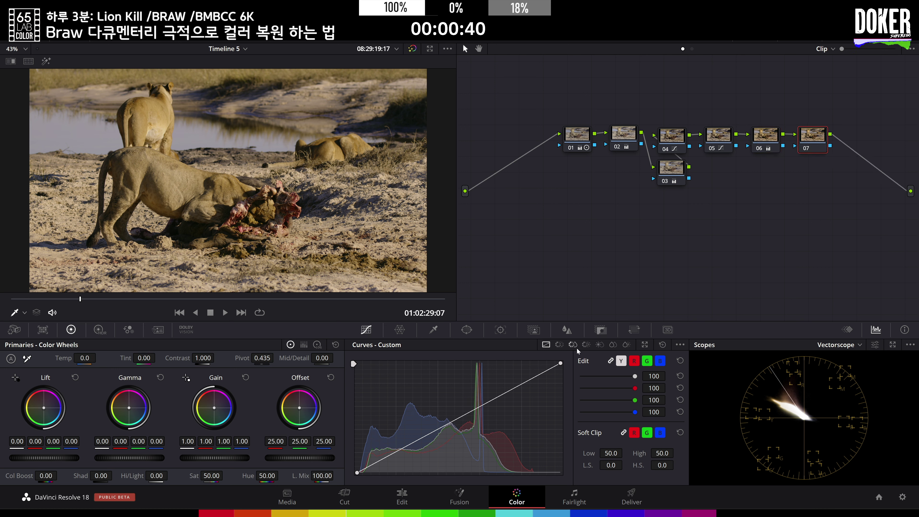
click(572, 344)
scroll(252, 146, up, 10)
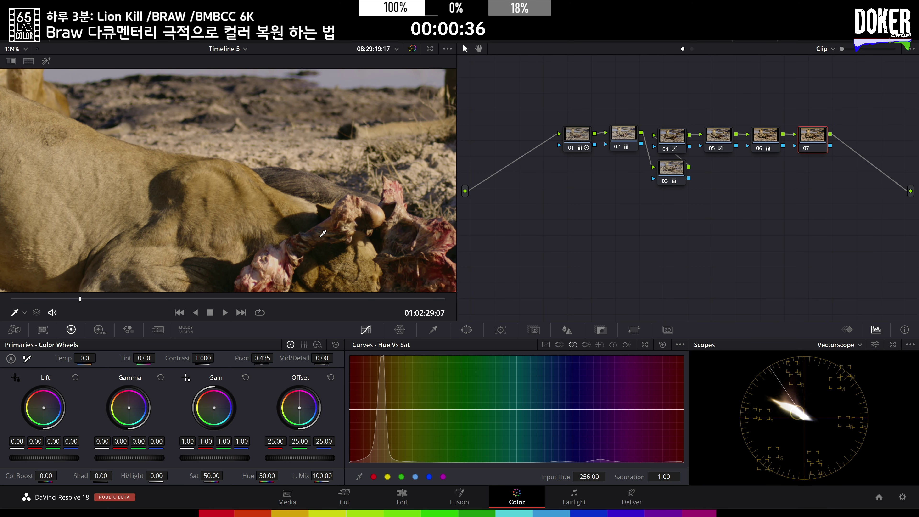
drag(421, 274, 374, 247)
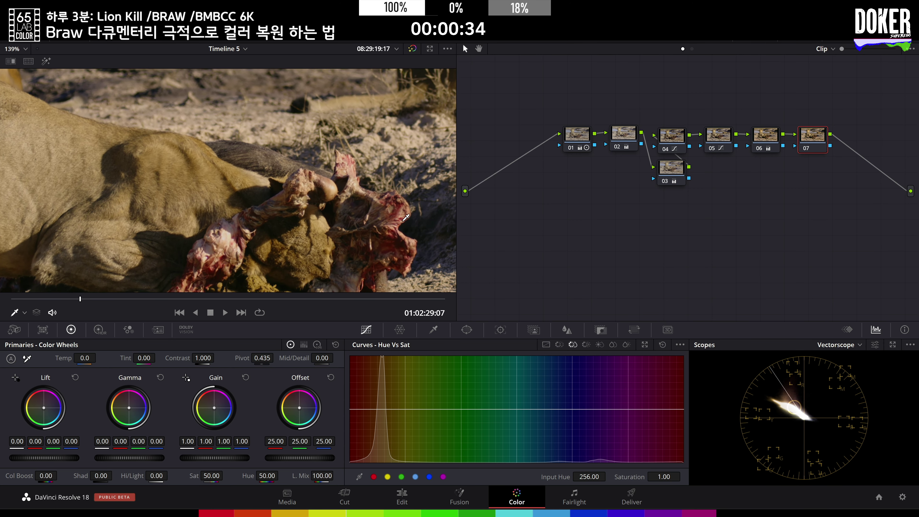
click(397, 210)
drag(359, 409, 435, 411)
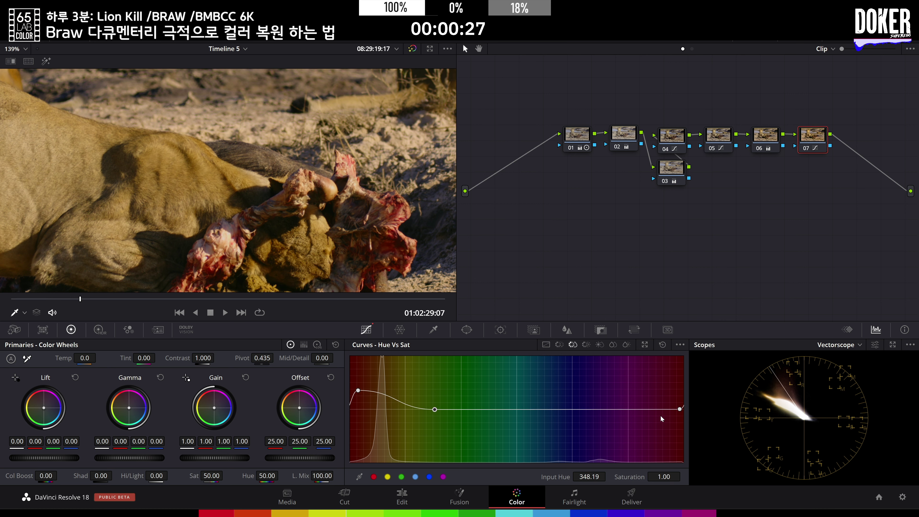
drag(678, 408, 627, 412)
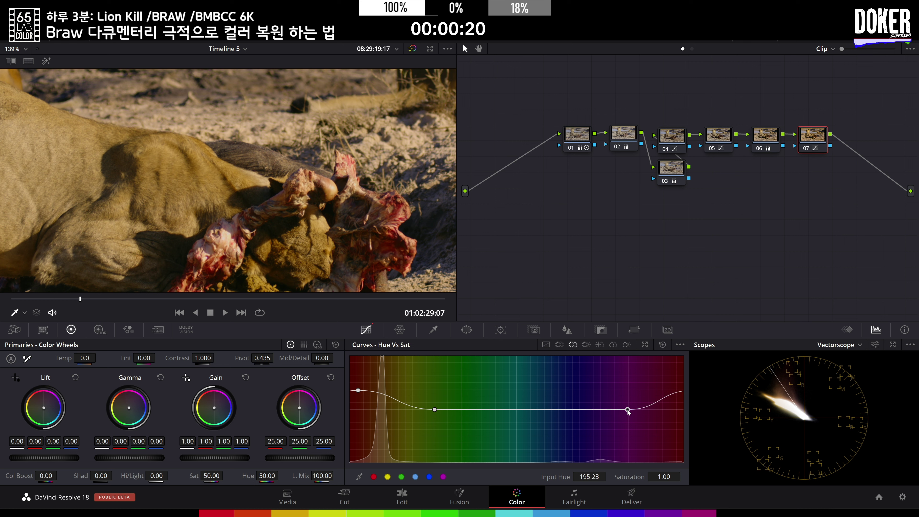
mouse_move(358, 391)
mouse_down()
mouse_move(365, 391)
mouse_move(350, 394)
mouse_up()
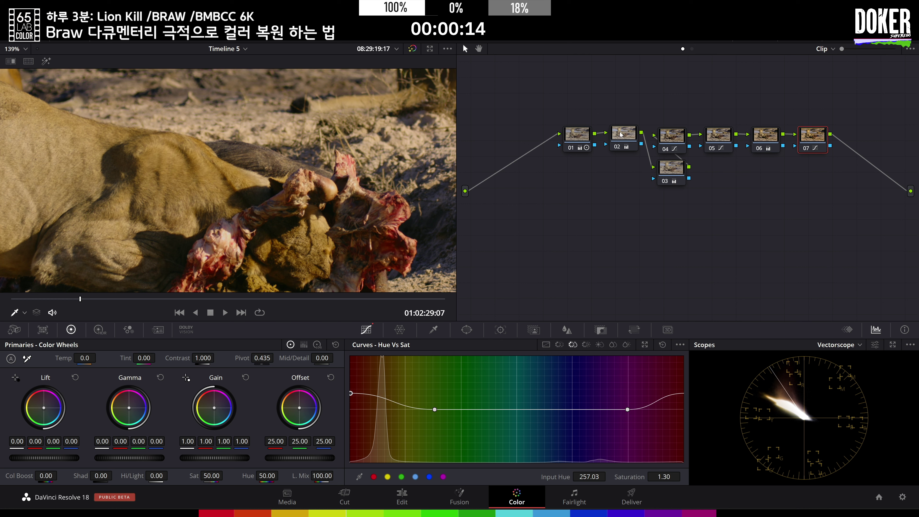
- Set node 01's pivot to 0.537 and node 06's tint to 30.00
click(581, 143)
drag(254, 366, 263, 358)
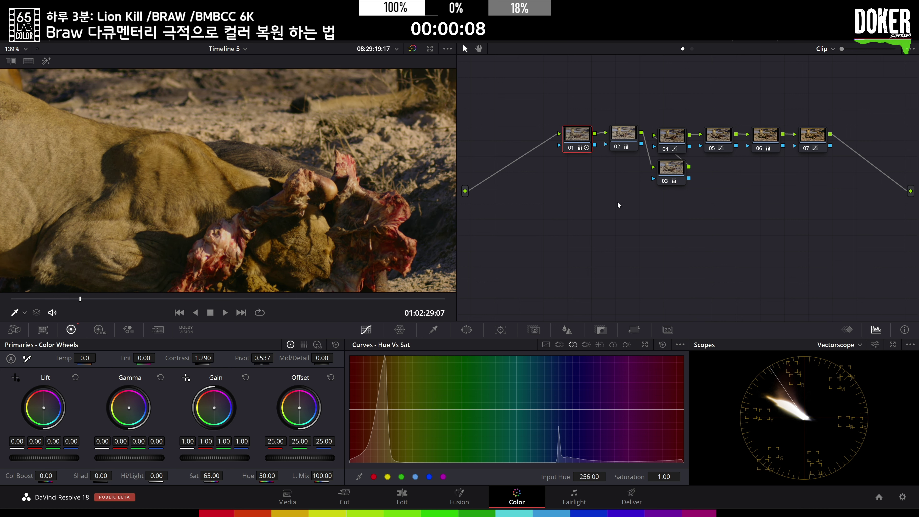
click(756, 149)
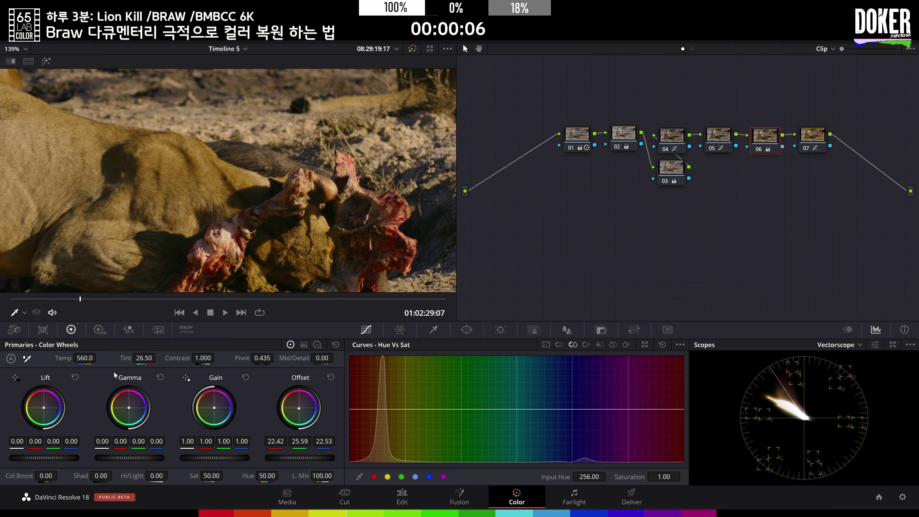
drag(125, 358, 139, 358)
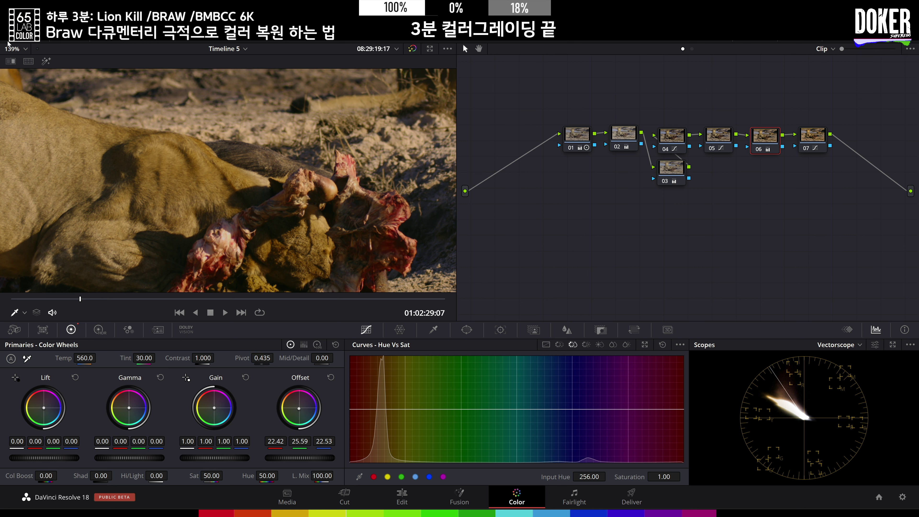
- Reset node 06's offset and rebalance it to 22.39/25.47/23.39, with Tint 25.00 and Temp 680.0
key(shift+z)
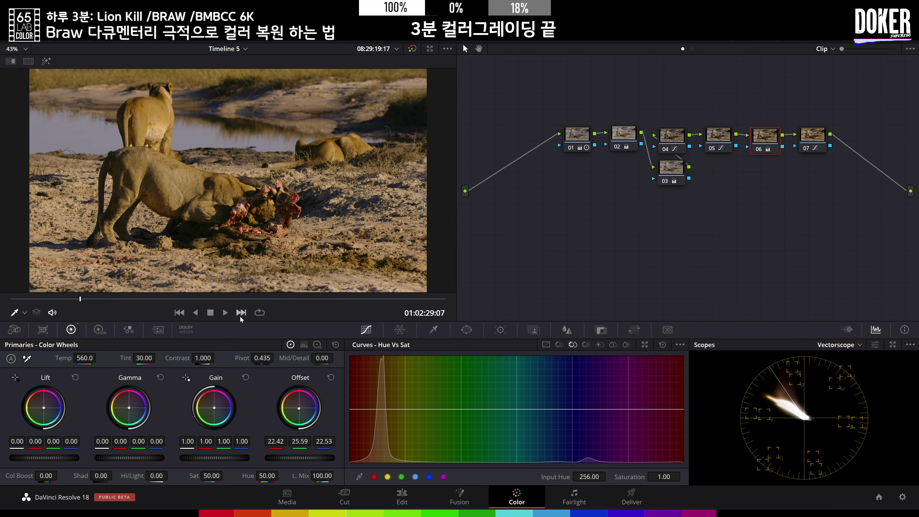
double_click(299, 408)
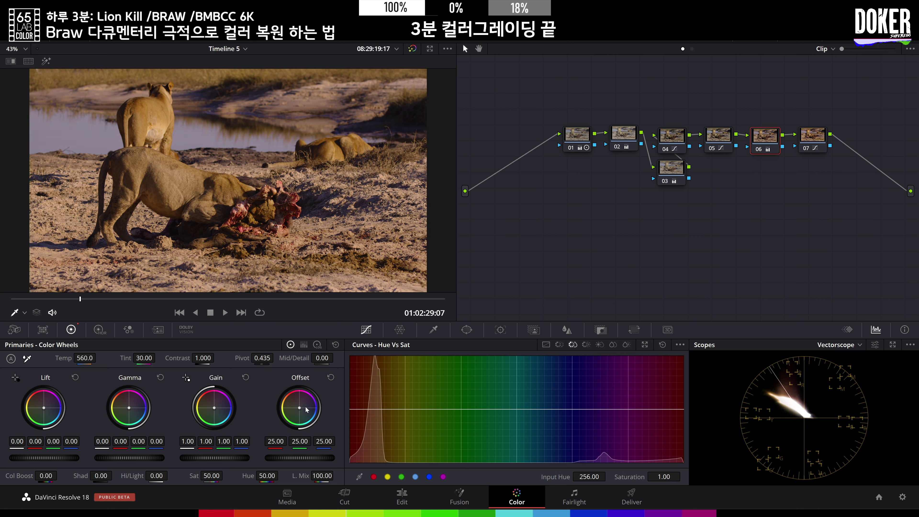
drag(302, 407, 303, 408)
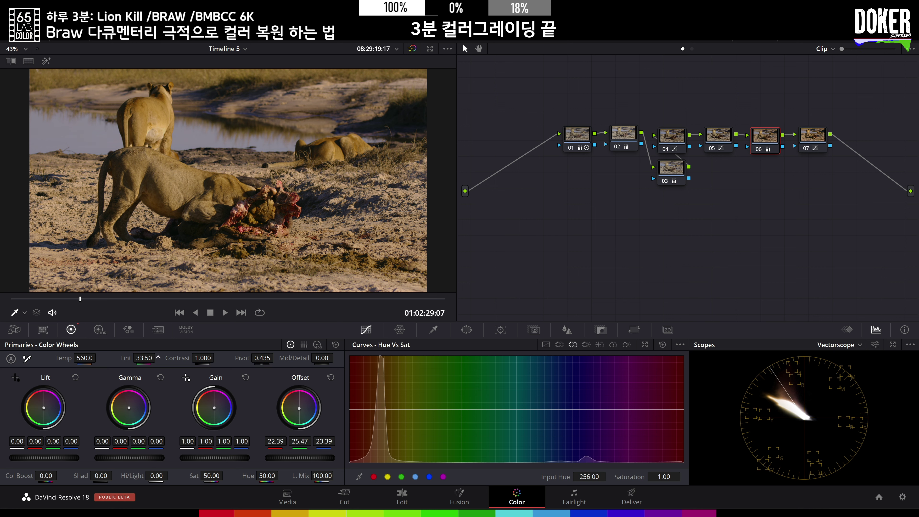
mouse_move(143, 358)
mouse_down()
mouse_move(154, 358)
mouse_move(128, 358)
mouse_move(146, 358)
mouse_up()
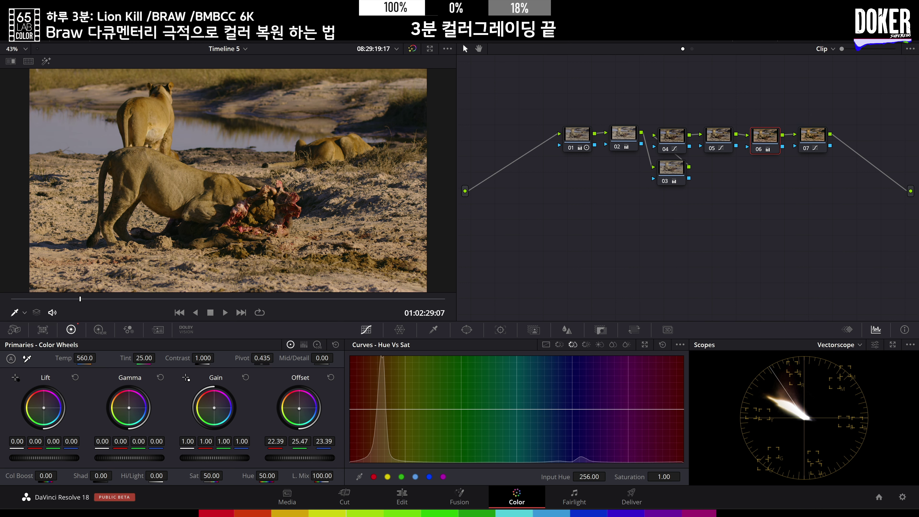
drag(85, 357, 87, 357)
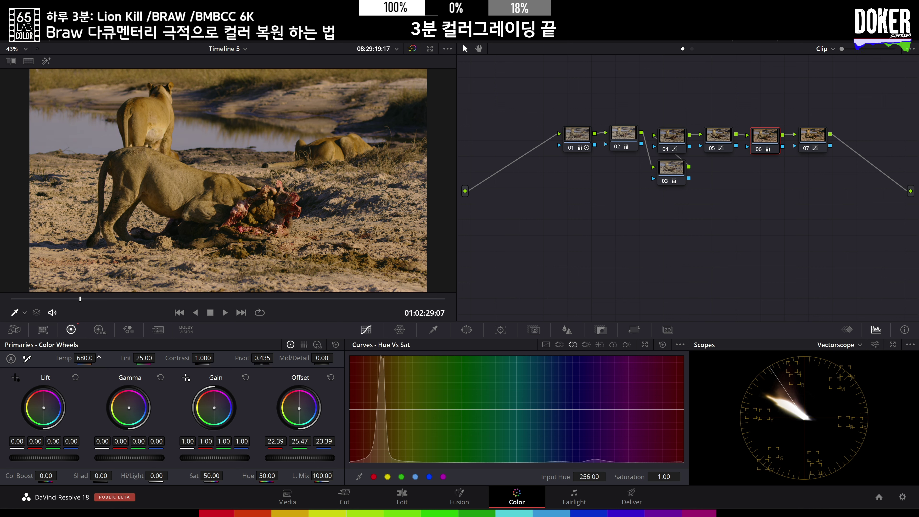
- Brighten node 05's midtones on the Custom curve, and soften node 04's contrast by lifting its shadow point slightly and shifting its highlight point towards white
click(817, 137)
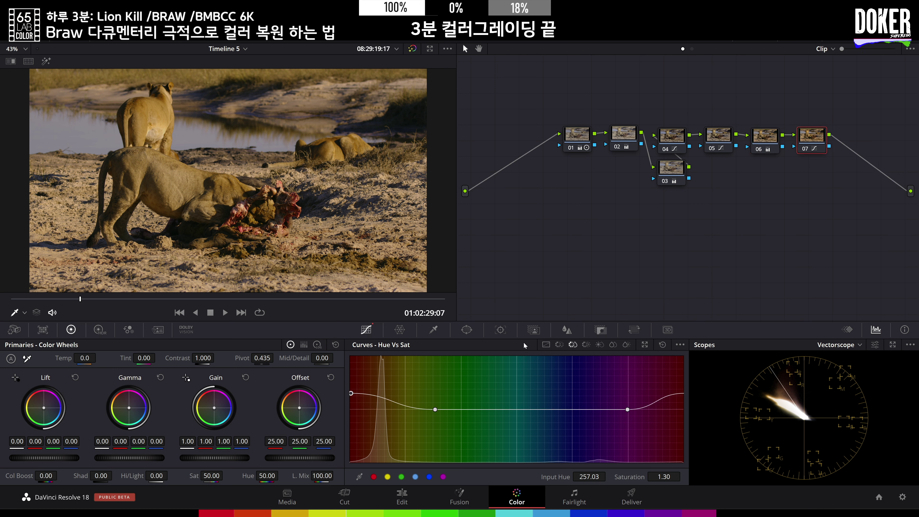
click(725, 142)
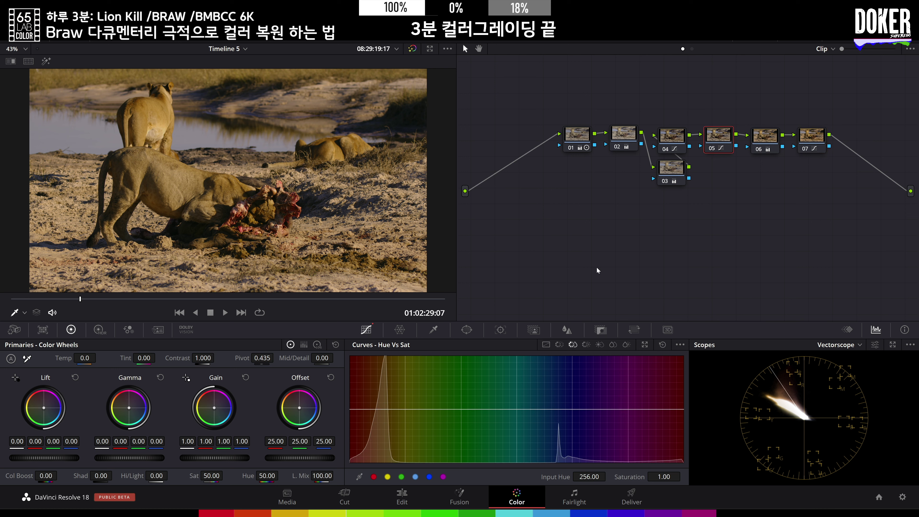
click(545, 344)
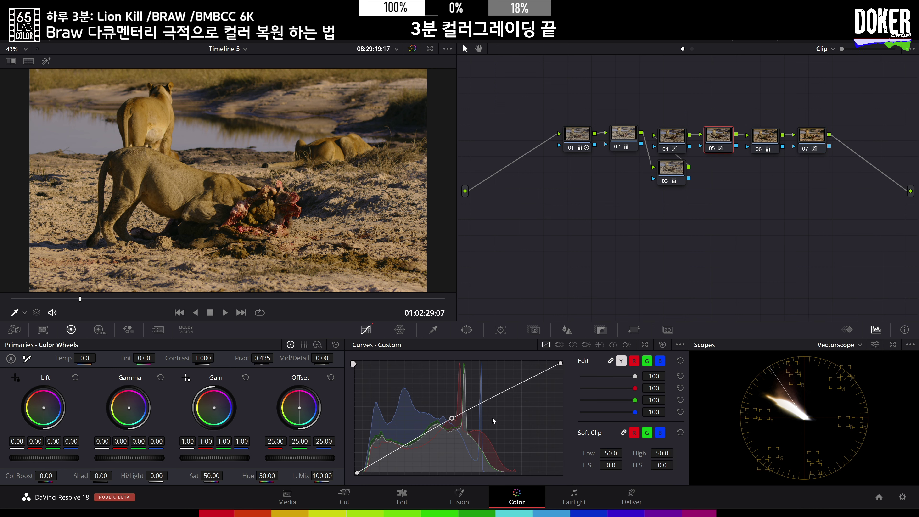
drag(452, 419, 442, 419)
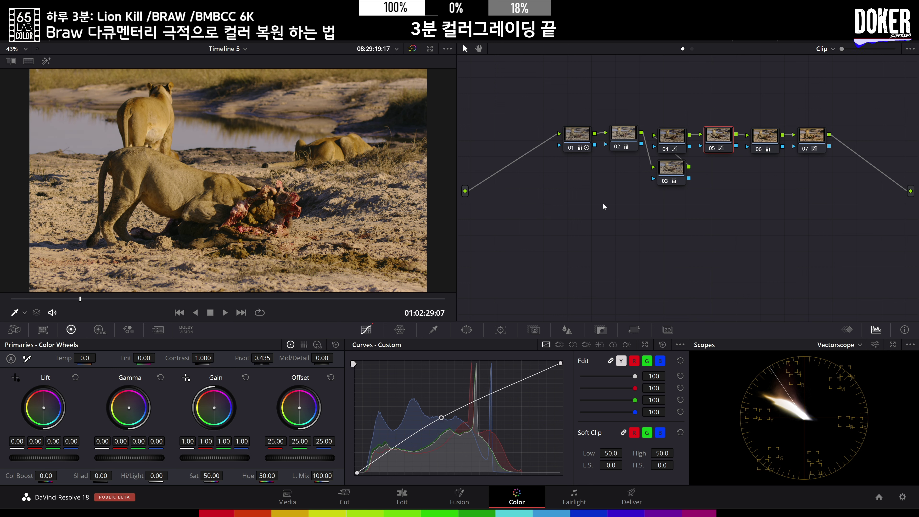
click(670, 143)
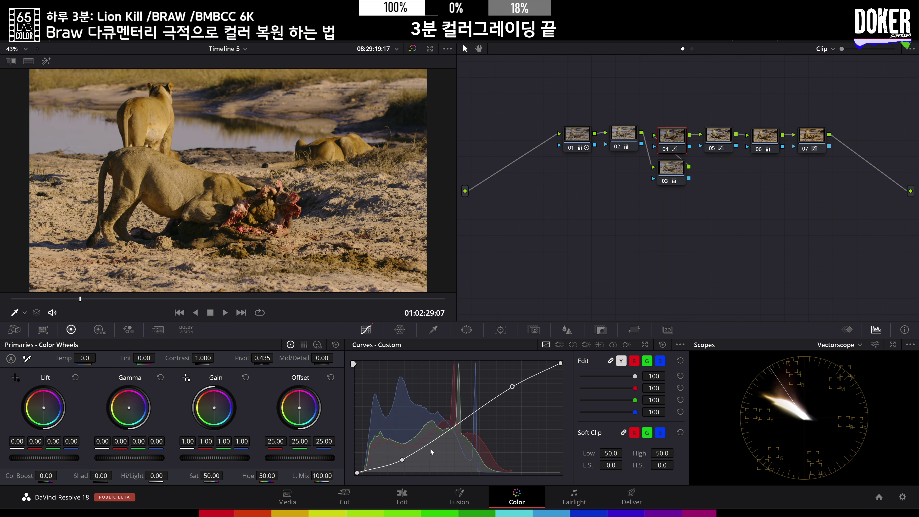
drag(400, 460, 403, 460)
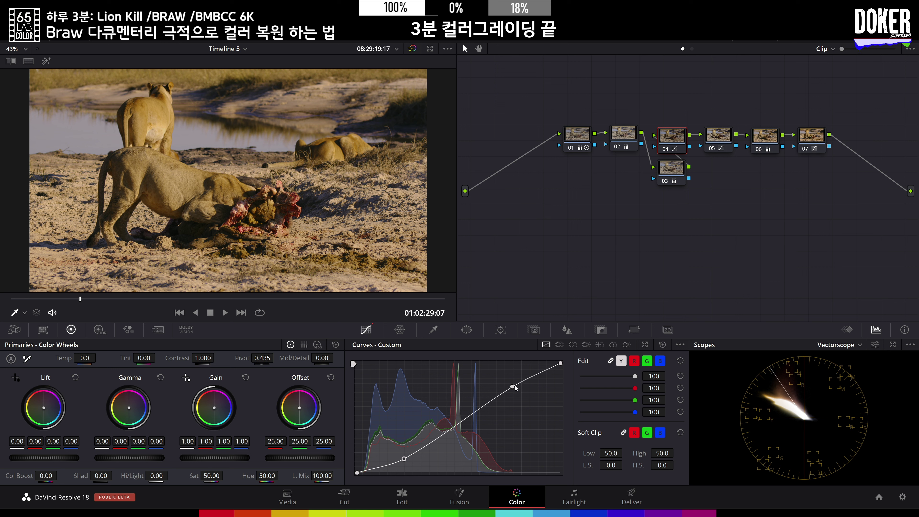
drag(514, 387, 525, 385)
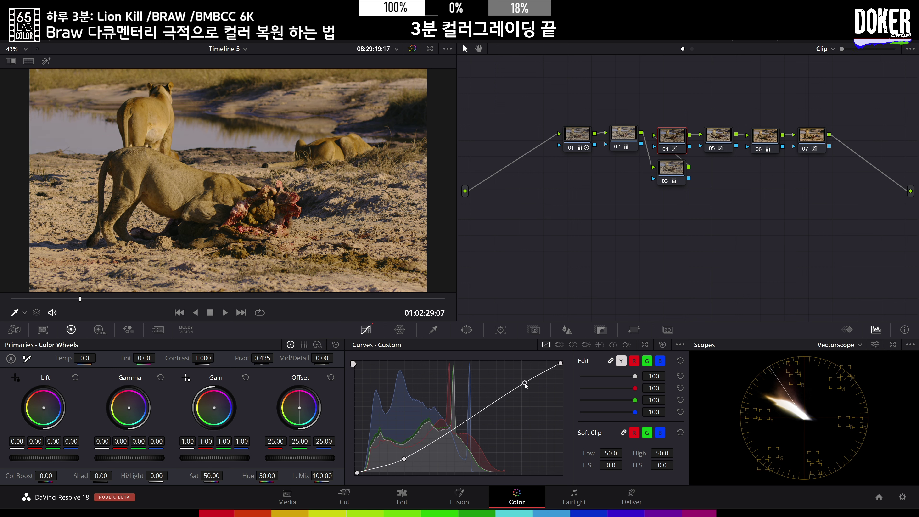
- Set node 02's master gain to 1.11, gamma to about 0.00 and lift to -0.01
click(630, 138)
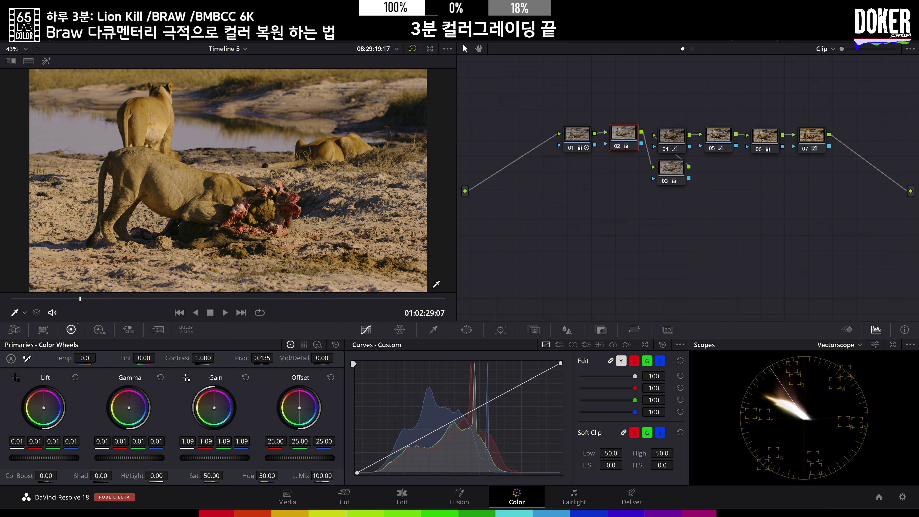
drag(214, 457, 222, 458)
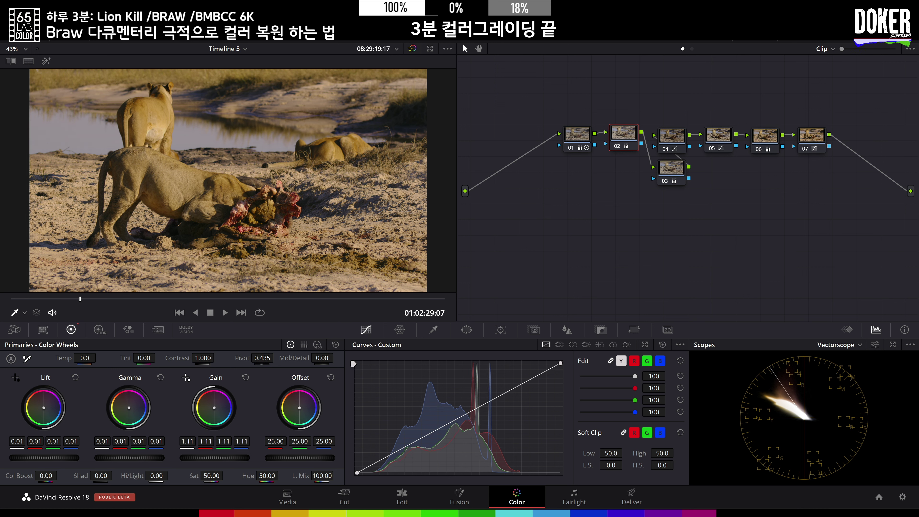
drag(130, 457, 125, 458)
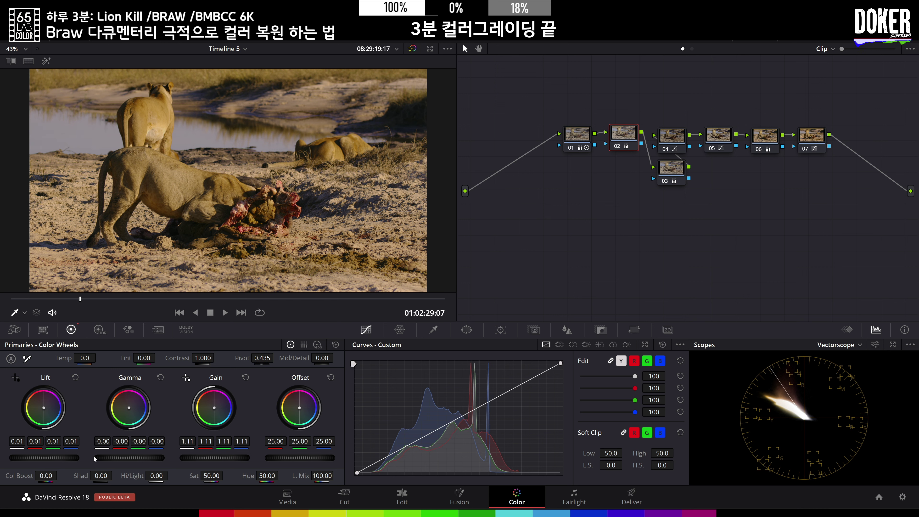
drag(44, 458, 38, 457)
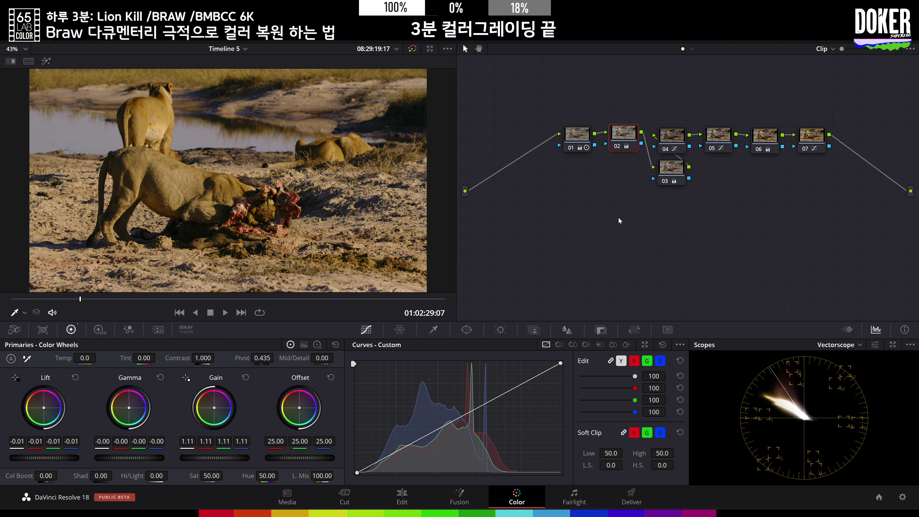
- Set node 06's tint to 27.50 and temp to 920.0, and shift its gamma slightly towards blue, with blue at 0.01
click(768, 138)
drag(126, 359, 158, 357)
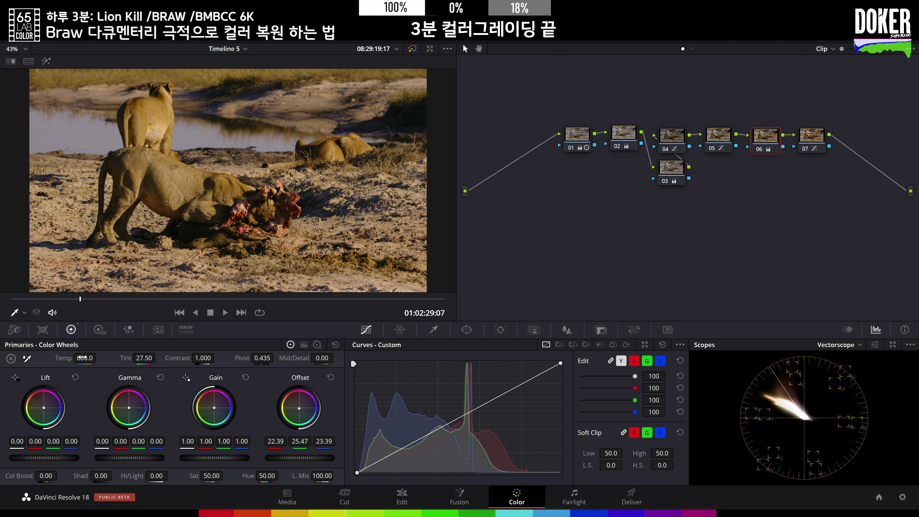
drag(67, 357, 98, 357)
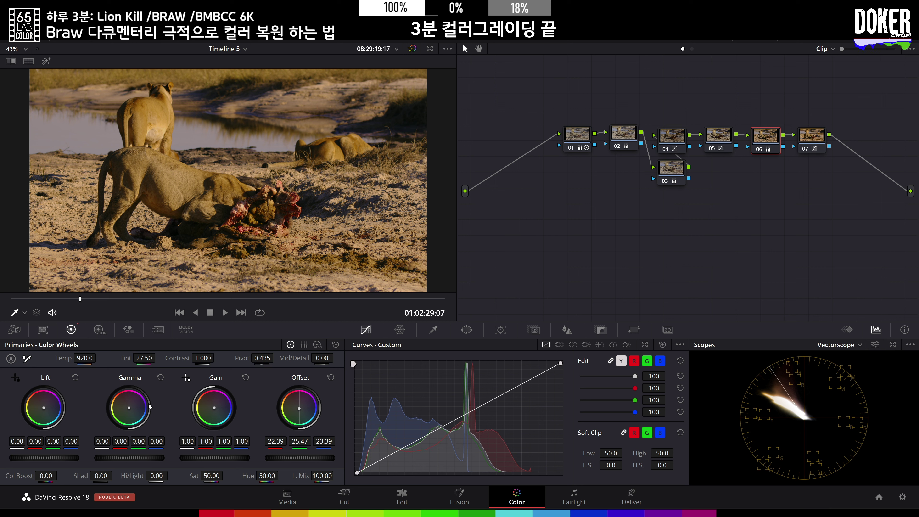
drag(129, 408, 131, 407)
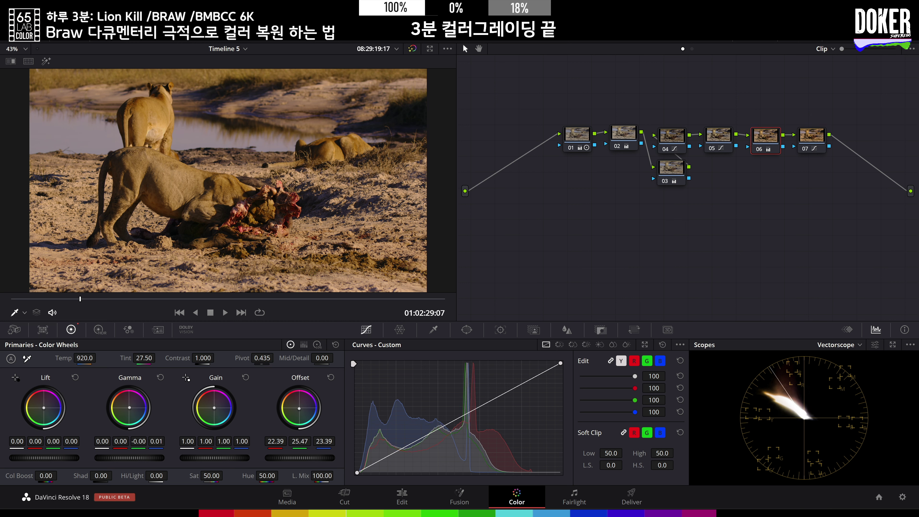
- Widen node 07's red range on the Hue Vs Sat curve by moving both anchors, and raise the red point to saturation 1.36 at hue 264.24
click(818, 139)
click(573, 345)
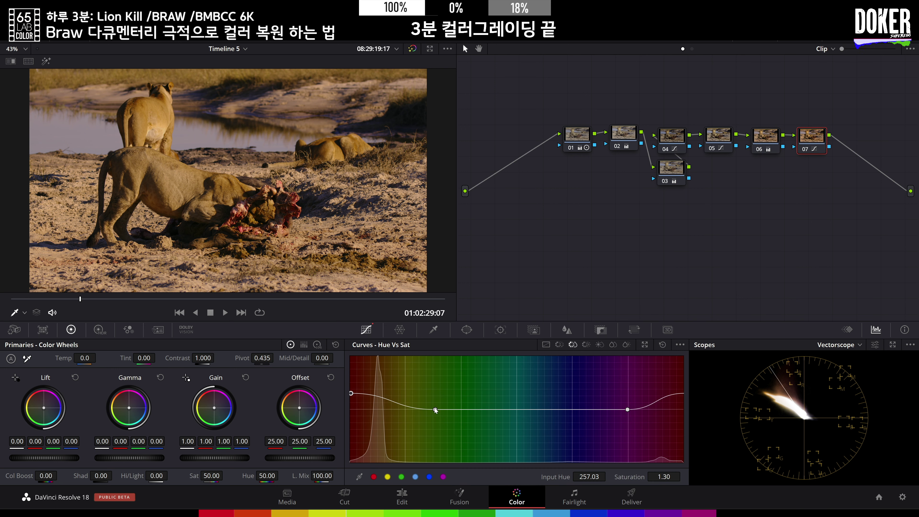
drag(436, 410, 452, 410)
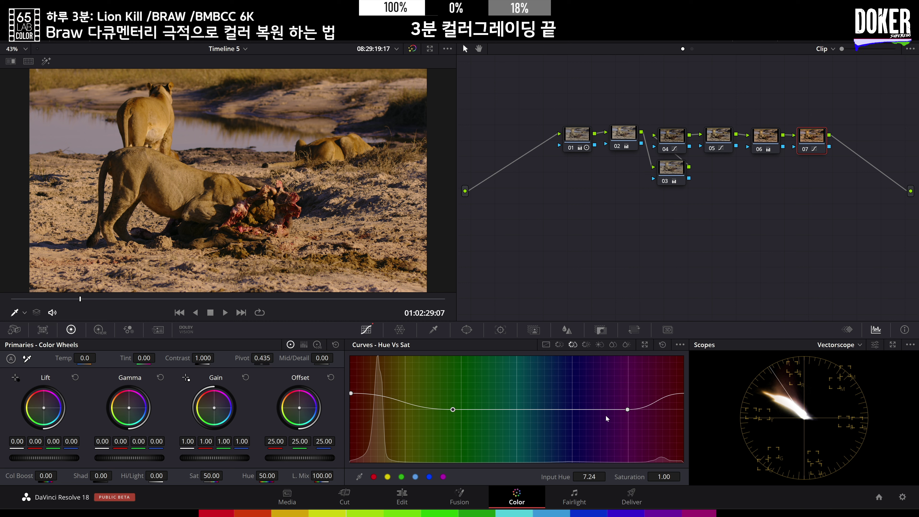
drag(626, 410, 605, 410)
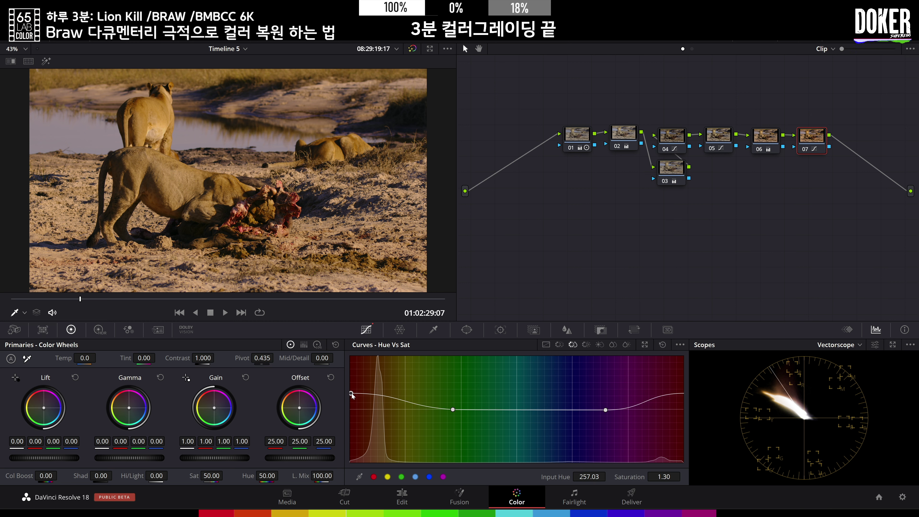
drag(355, 397, 357, 392)
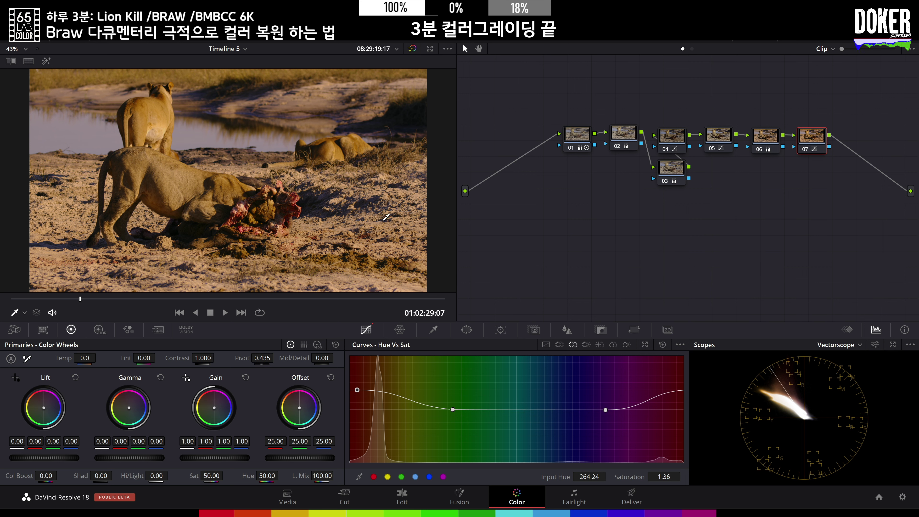
- Display the clip thumbnails and look through the ungraded lion clips, including clips 10, 26, 29 and 30
click(746, 40)
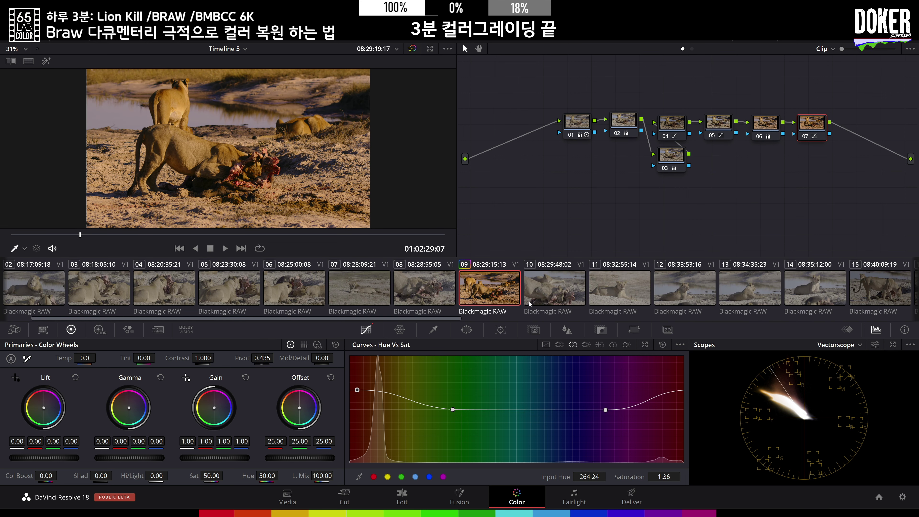
click(546, 300)
drag(455, 319, 628, 328)
drag(729, 346, 910, 349)
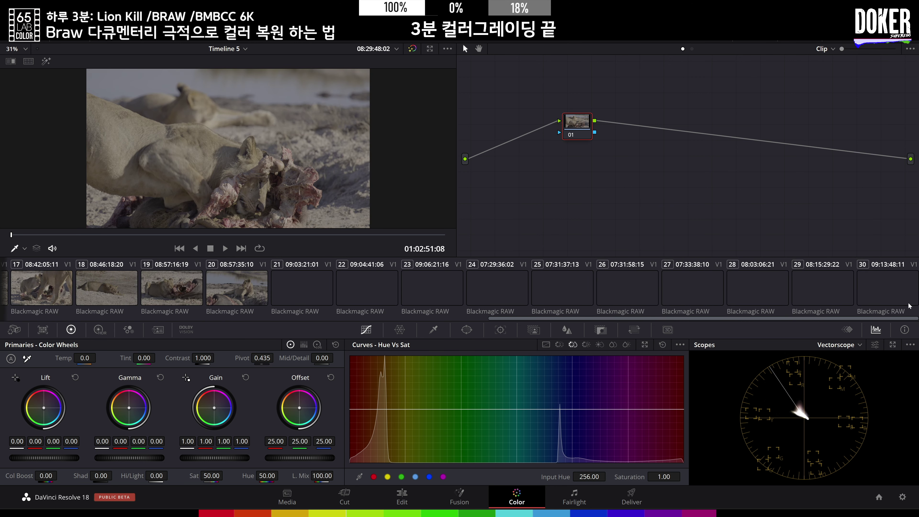
click(900, 290)
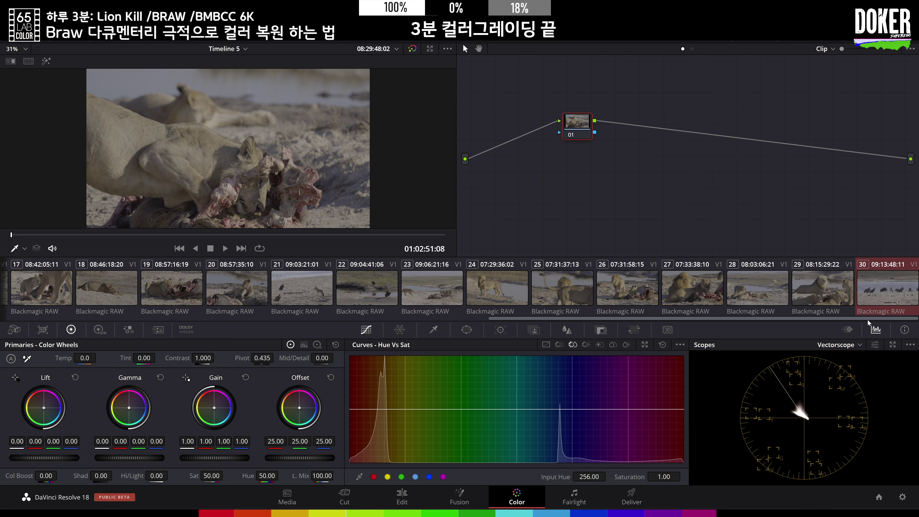
click(832, 302)
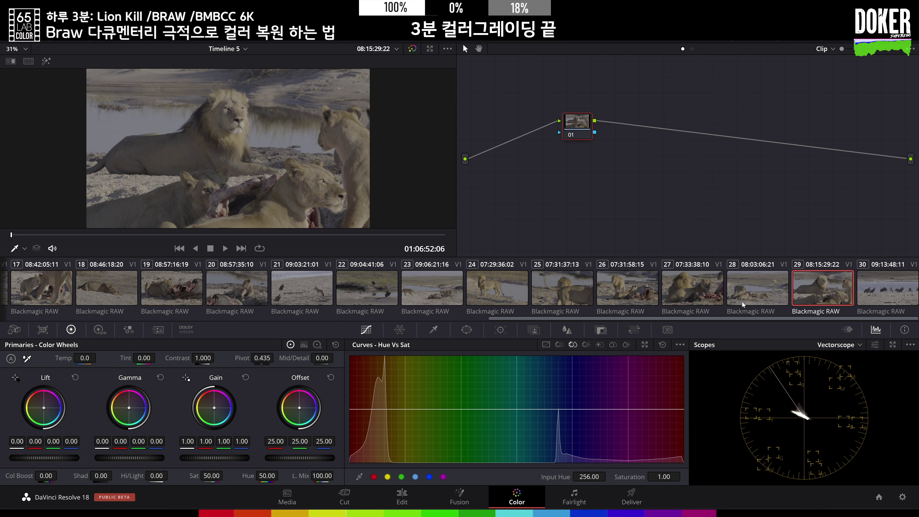
click(626, 291)
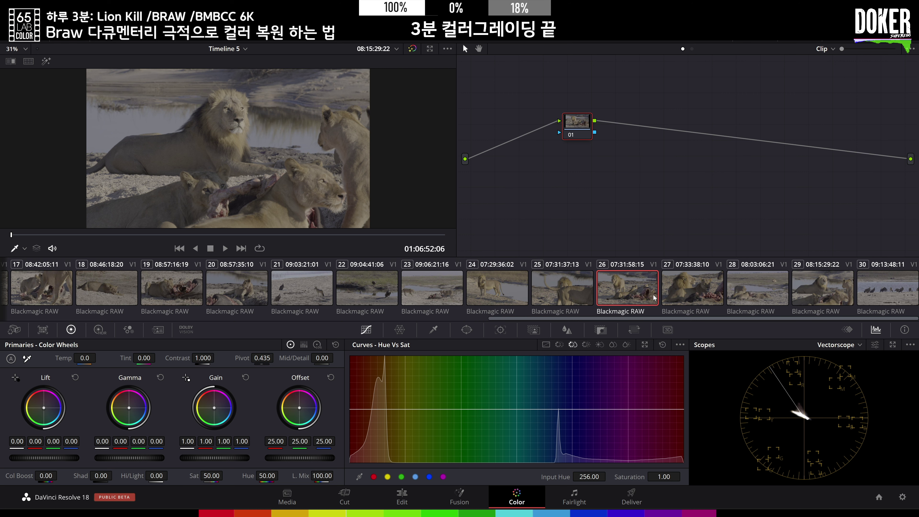
click(825, 291)
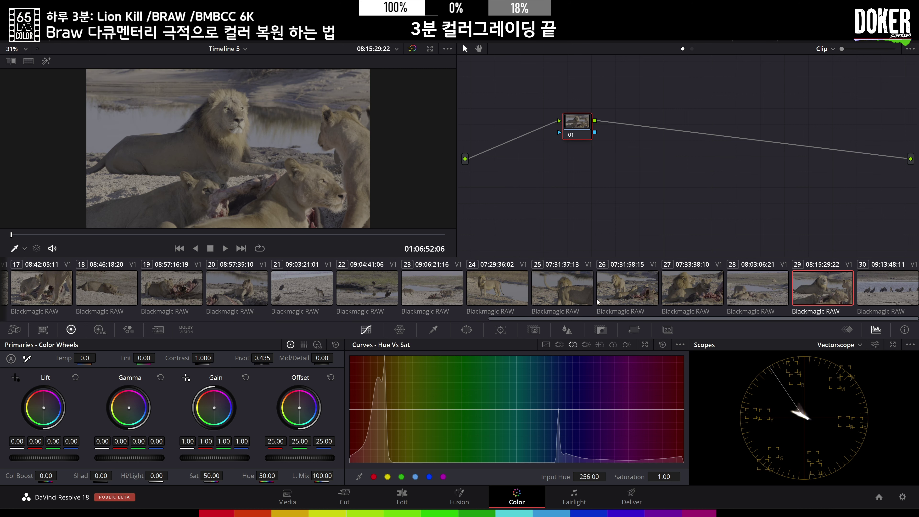
- Apply clip 09's finished grade to clips 24 through 29
click(514, 293)
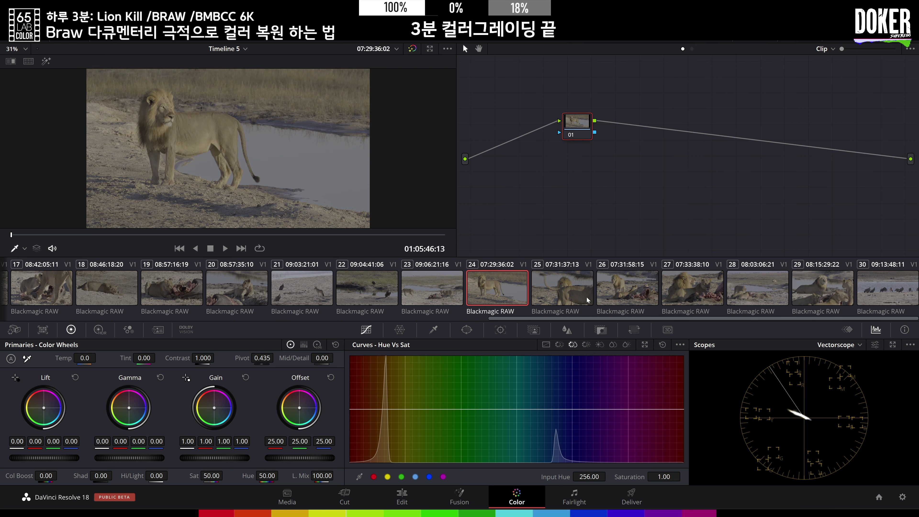
shift+click(833, 290)
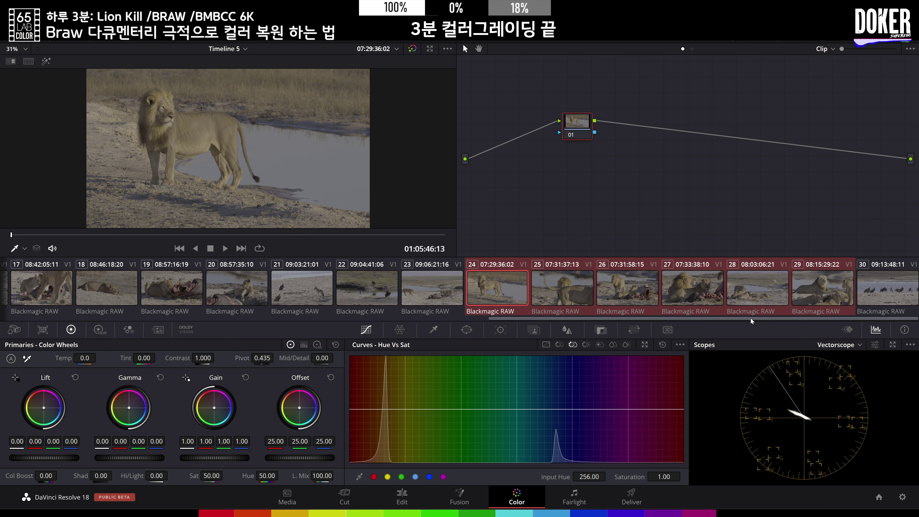
drag(750, 321, 346, 312)
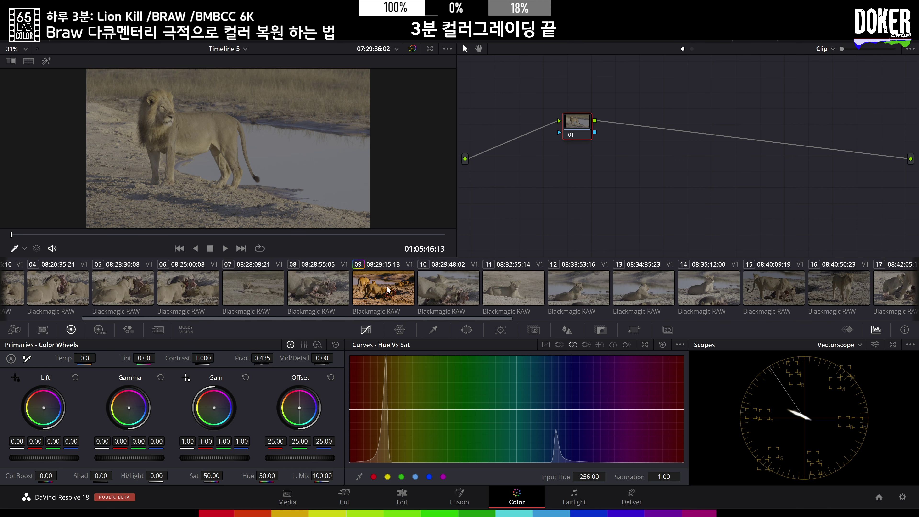
middle_click(388, 289)
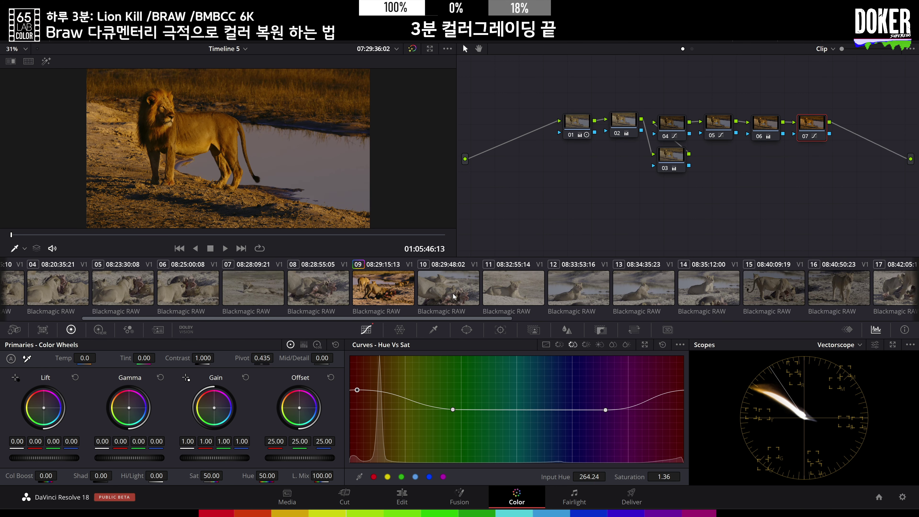
- Apply clip 09's grade to clip 10 and clip 11, one at a time
click(455, 296)
middle_click(393, 295)
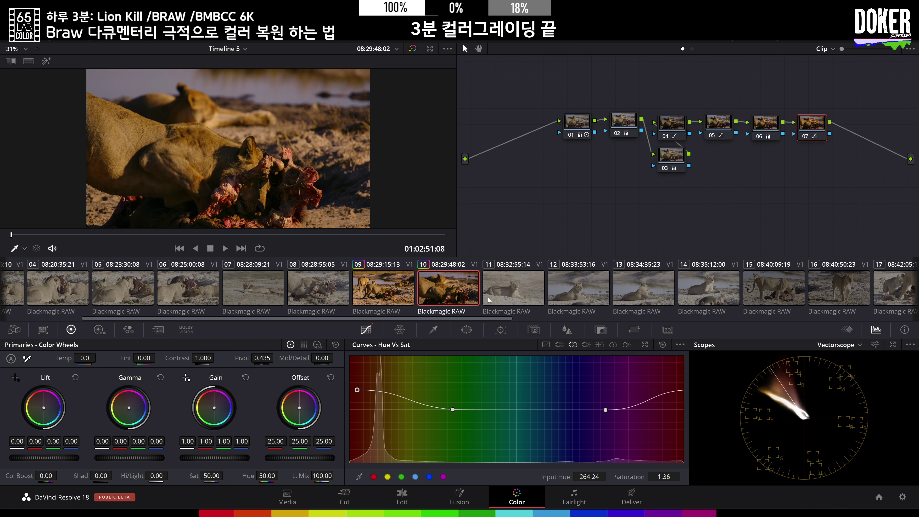
click(496, 298)
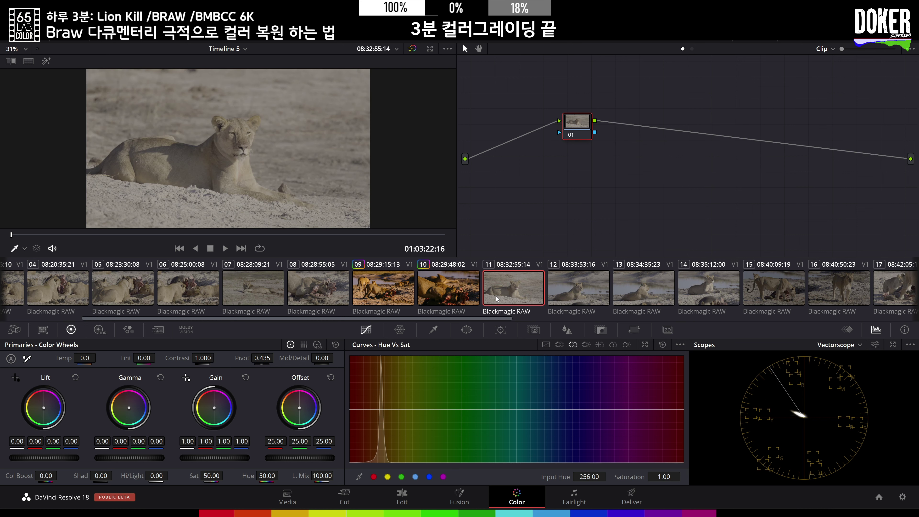
middle_click(373, 291)
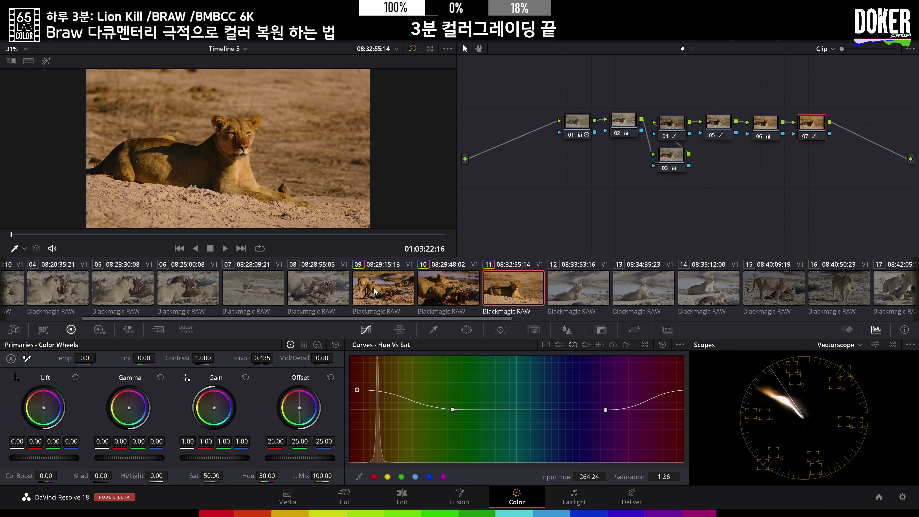
- Apply clip 09's grade to clips 12 through 23 in one go
click(572, 295)
drag(497, 318, 736, 322)
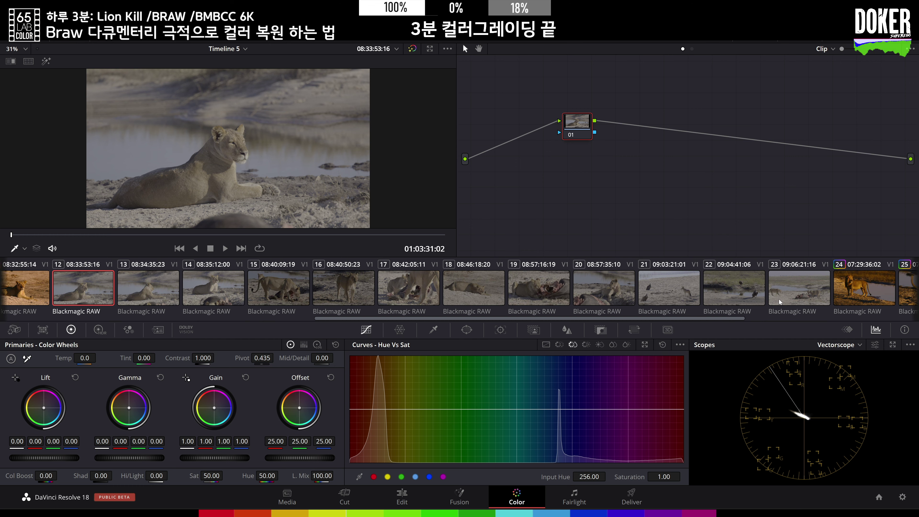
shift+click(800, 297)
drag(586, 318, 473, 313)
middle_click(267, 287)
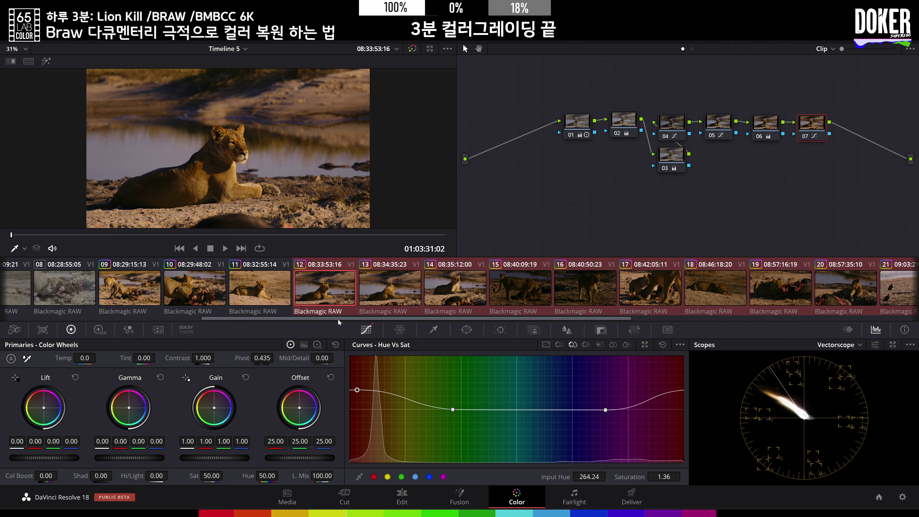
- Apply clip 09's grade to clips 01 through 08 and view the result on clip 01
drag(338, 319, 219, 305)
click(311, 303)
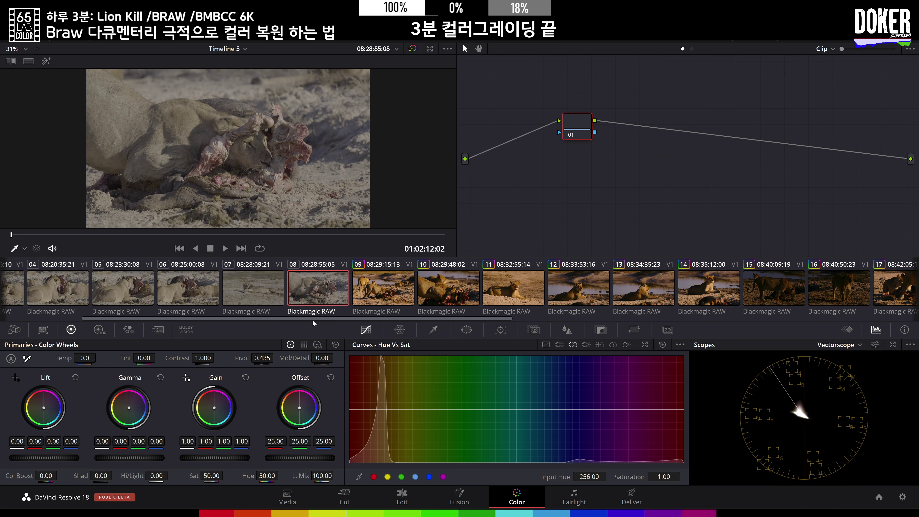
drag(312, 319, 189, 316)
shift+click(34, 291)
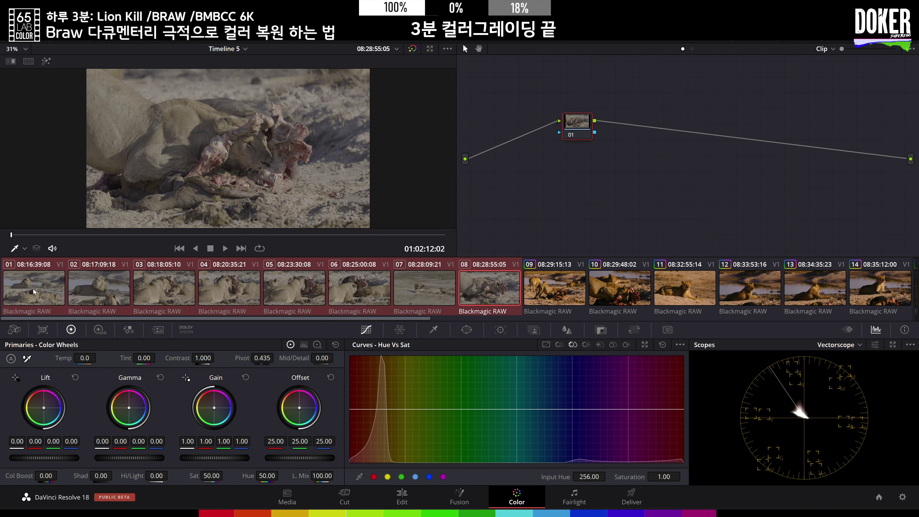
middle_click(549, 288)
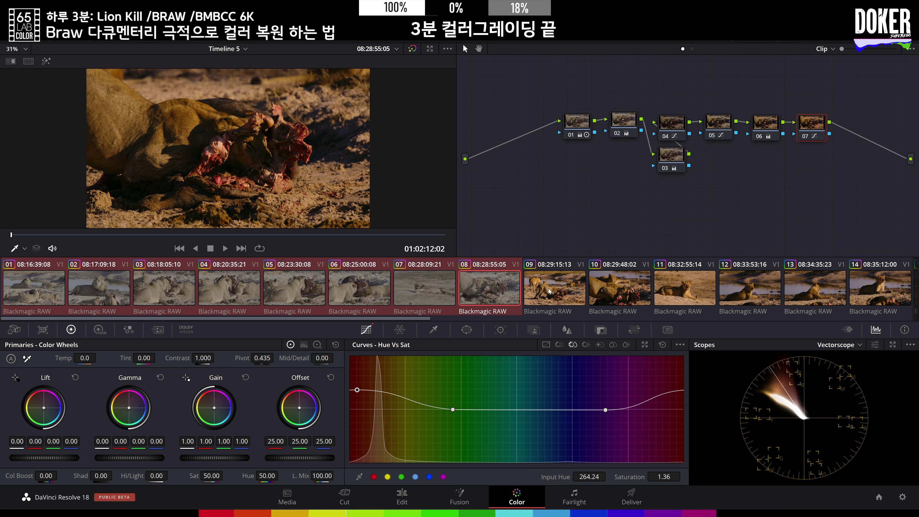
click(28, 286)
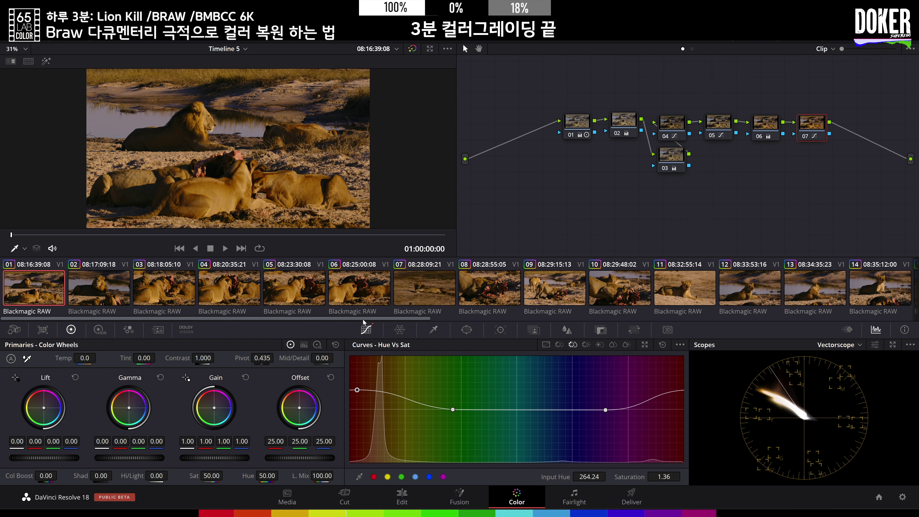
- Switch the scopes to Waveform and brighten dark clip 15 by setting node 02's lift to 0.04 and gain to 1.40
drag(364, 319, 662, 318)
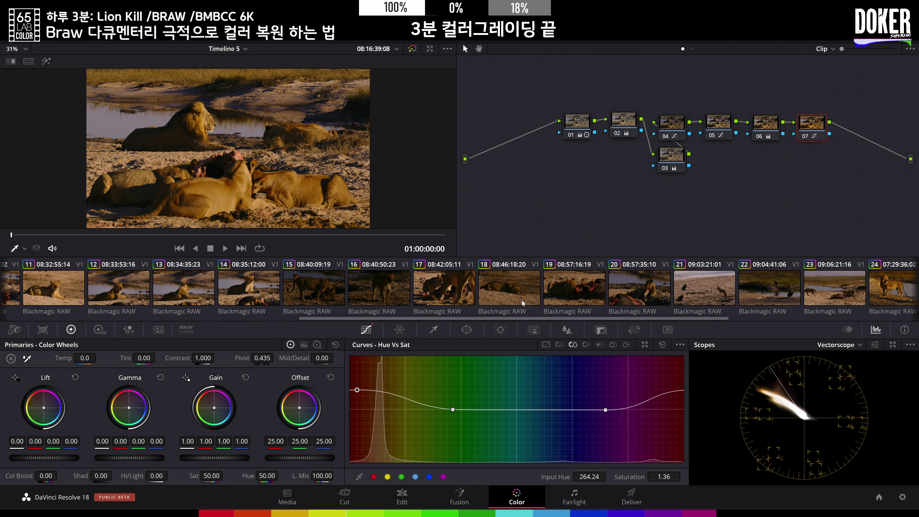
click(318, 287)
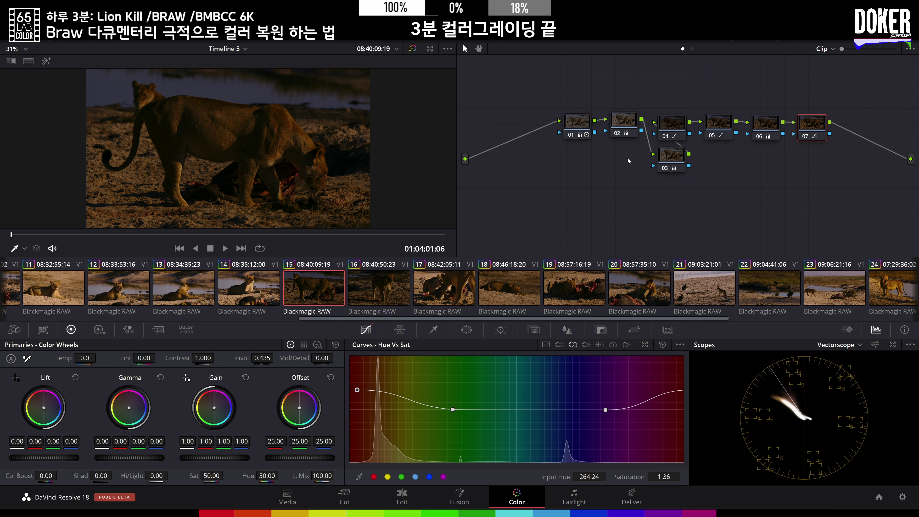
click(577, 121)
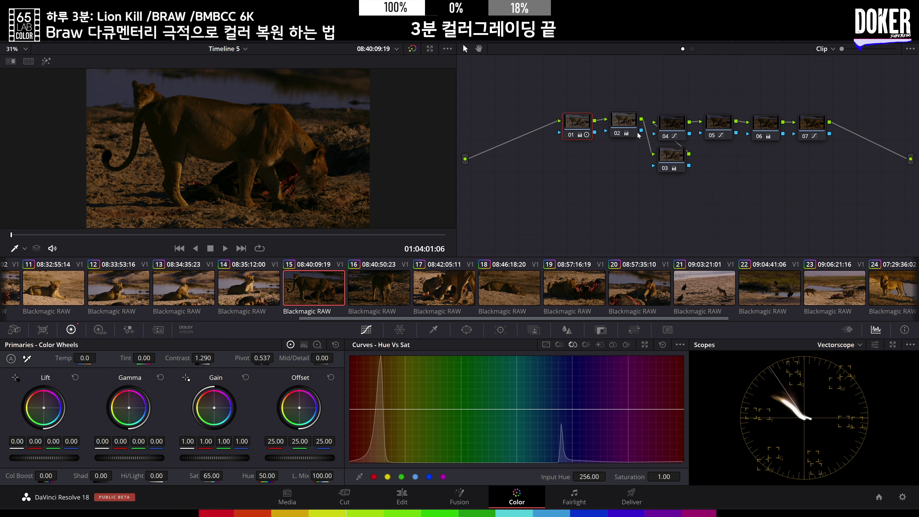
click(623, 125)
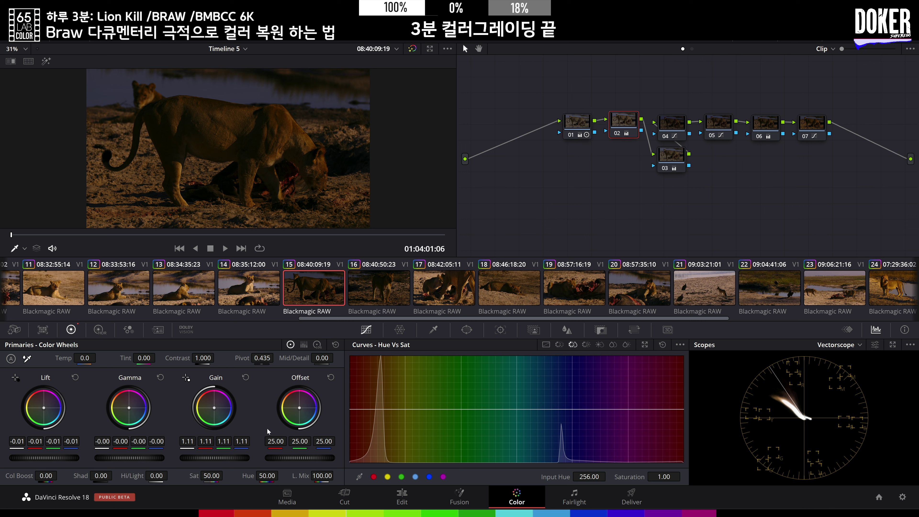
click(850, 346)
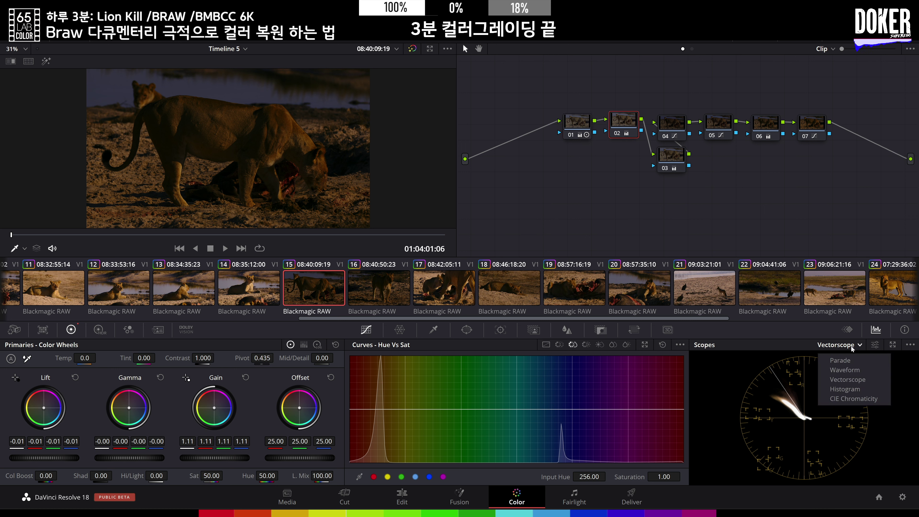
click(850, 367)
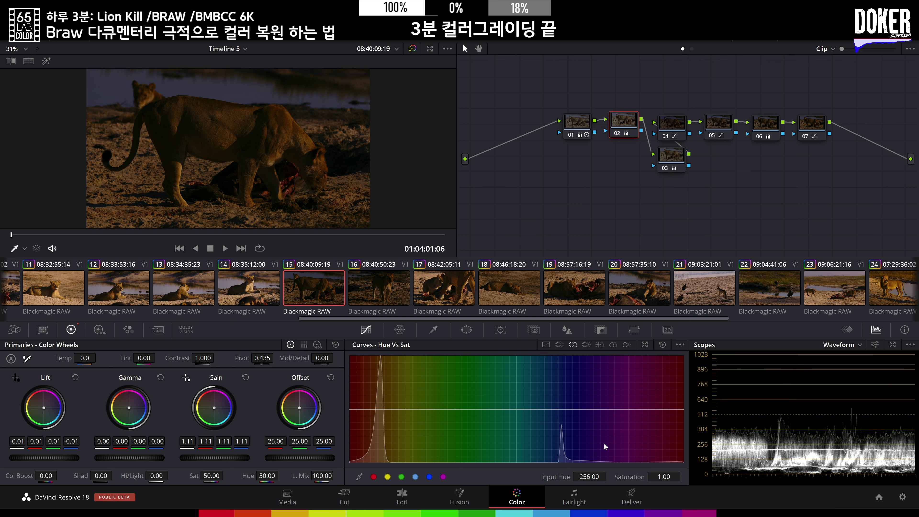
drag(40, 457, 58, 457)
drag(217, 461, 232, 457)
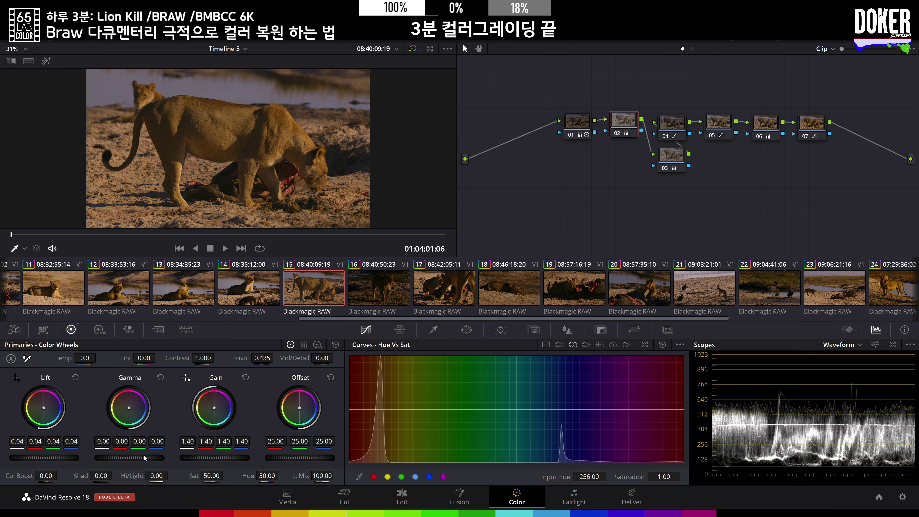
- Increase node 04's contrast on clip 15's Custom curve by deepening the shadow point and raising the highlight point
click(674, 128)
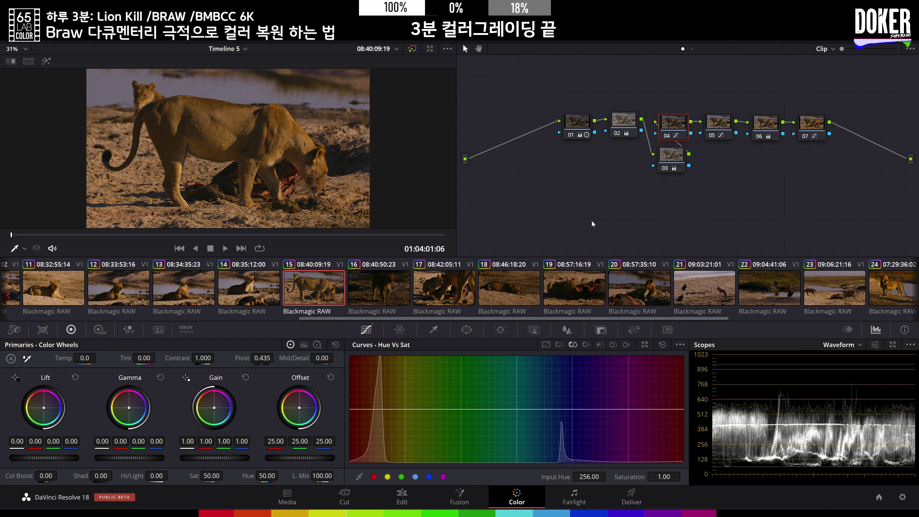
click(545, 344)
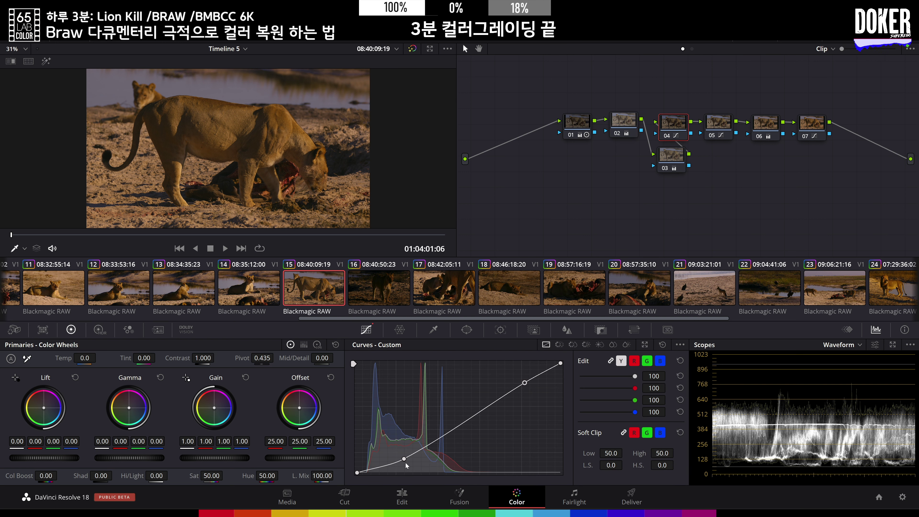
drag(406, 459, 413, 458)
drag(525, 383, 521, 378)
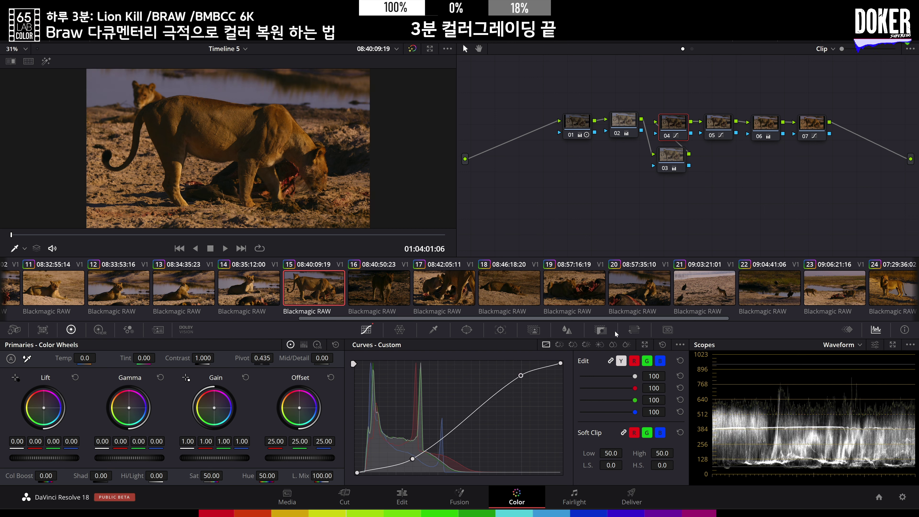
- Raise node 05's midtone point slightly on clip 15's Custom curve and play a moment of the clip
click(728, 135)
drag(442, 418, 444, 413)
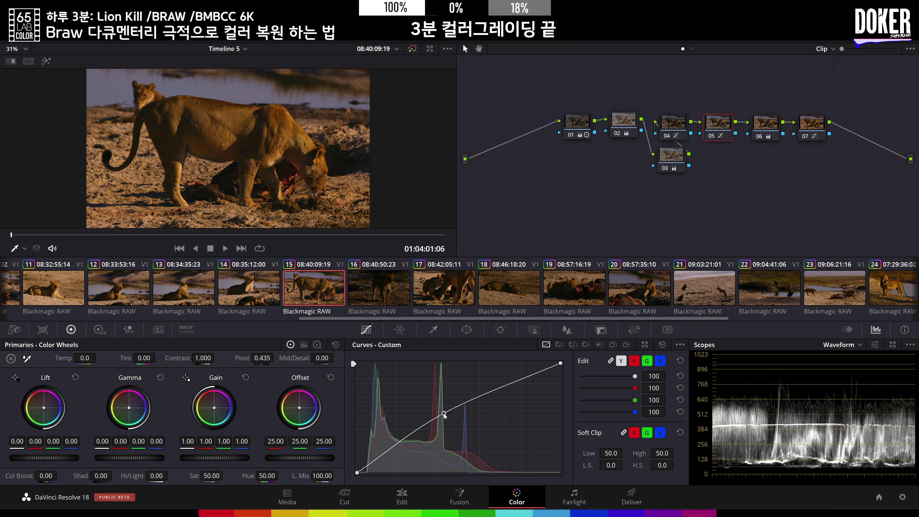
key(space)
key(space)
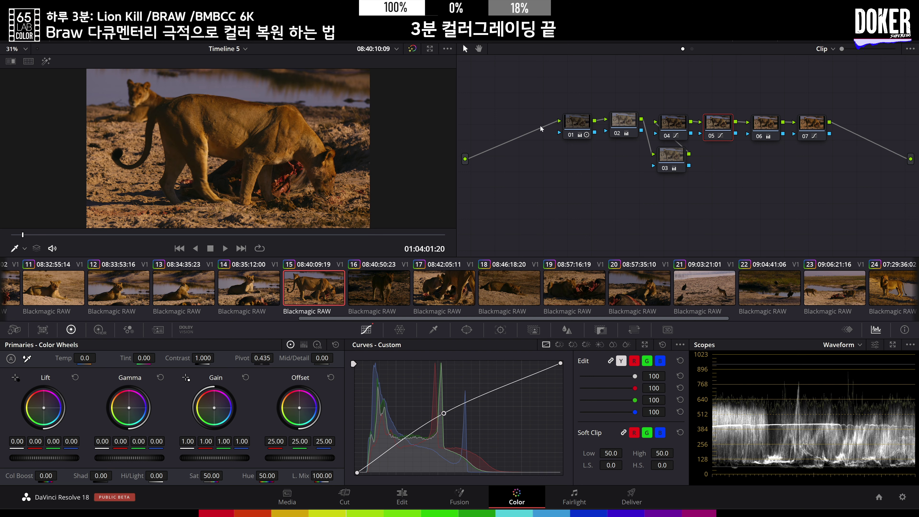
- Set node 01's contrast pivot to 0.471 on clip 15 and play the clip to check it
click(582, 125)
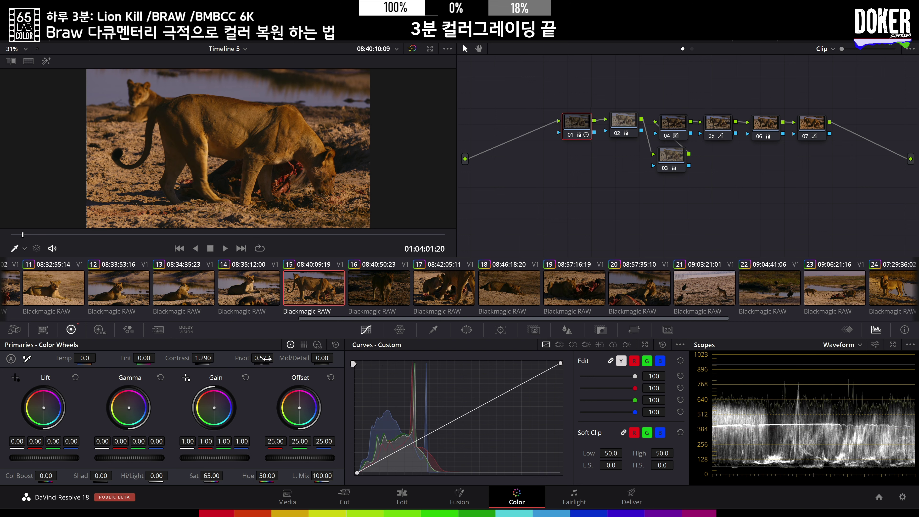
drag(262, 358, 245, 358)
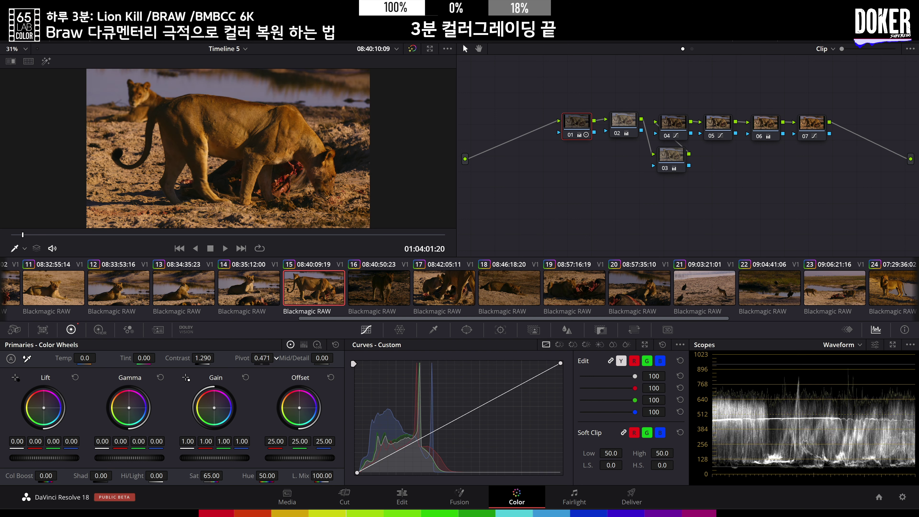
key(space)
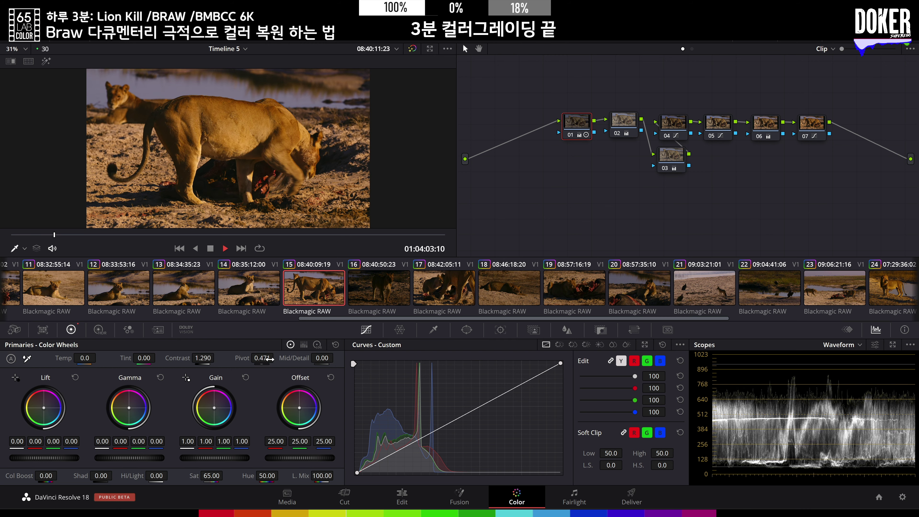
- Copy clip 15's grade to clip 16, try the same grade on clip 17 and undo it there
click(387, 296)
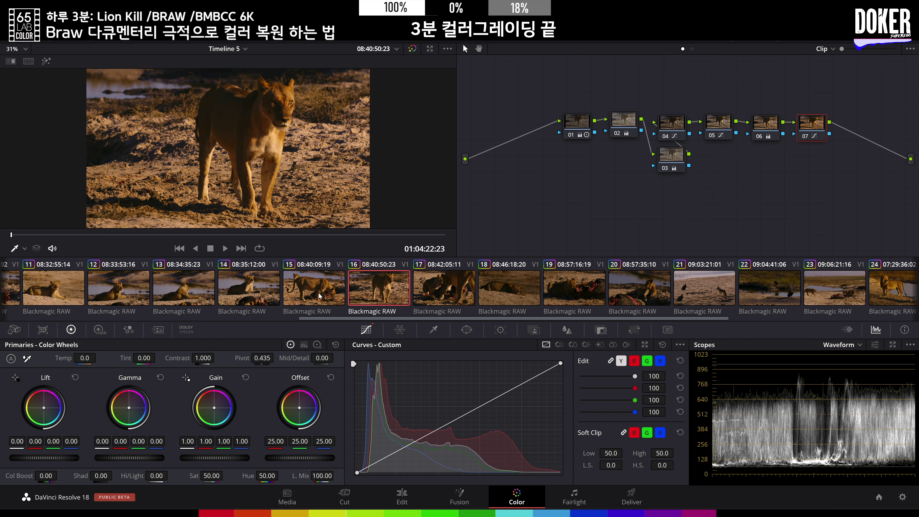
click(428, 289)
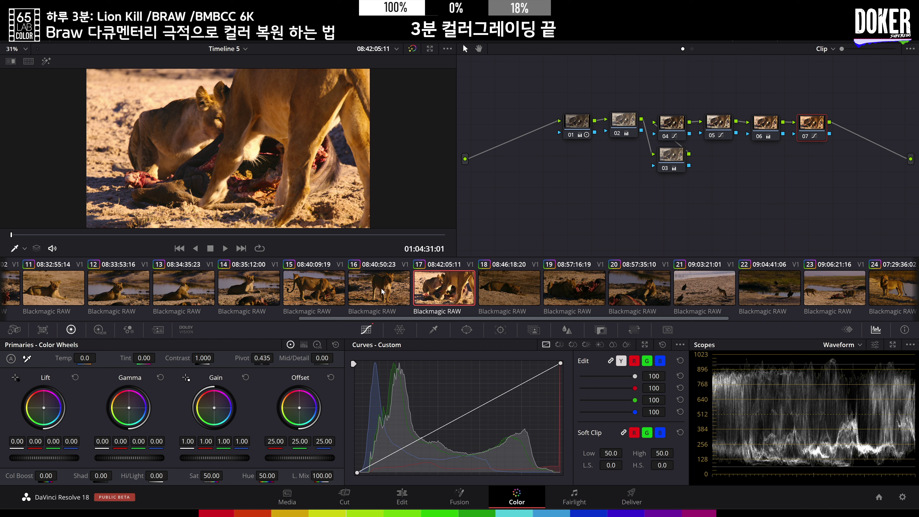
key(shift+d)
- On clip 17, set node 01's contrast pivot to 0.423 and node 02's lift to 0.02, gamma to 0.00 and gain to 1.20
click(569, 136)
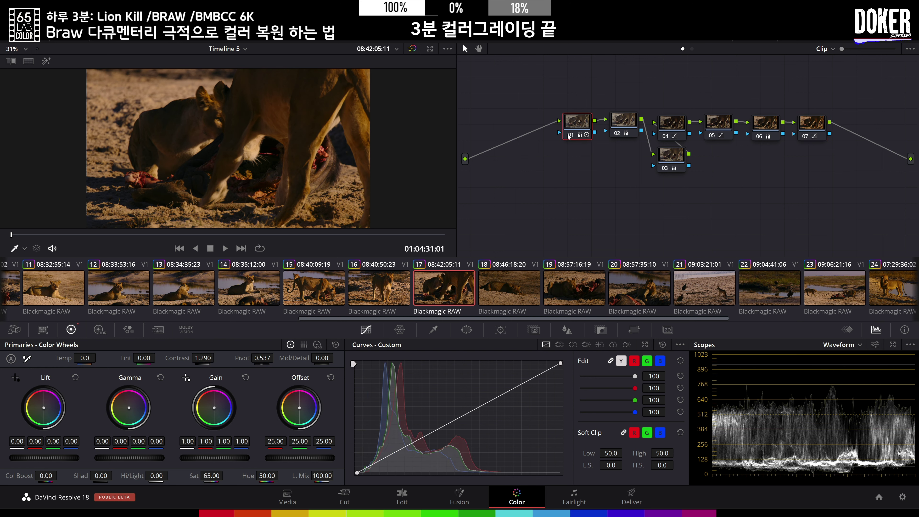
mouse_move(262, 357)
mouse_down()
mouse_move(219, 358)
mouse_move(277, 357)
mouse_up()
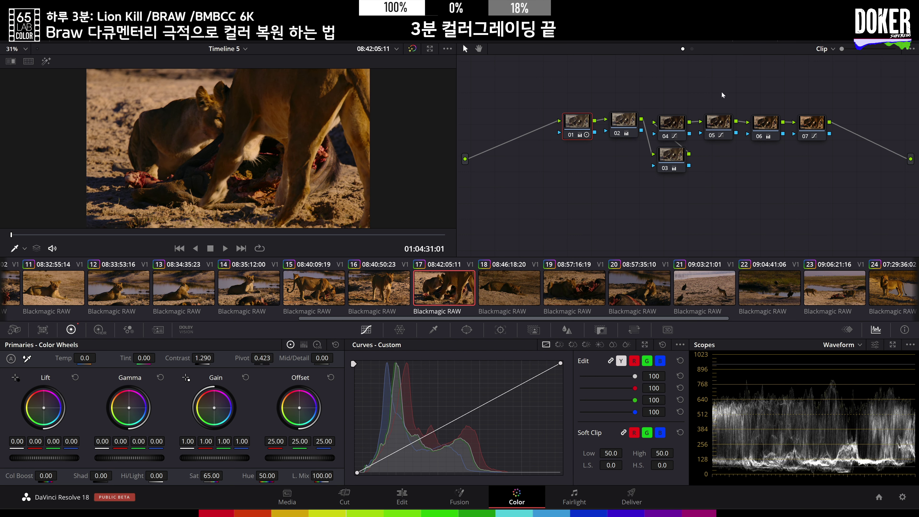
click(611, 137)
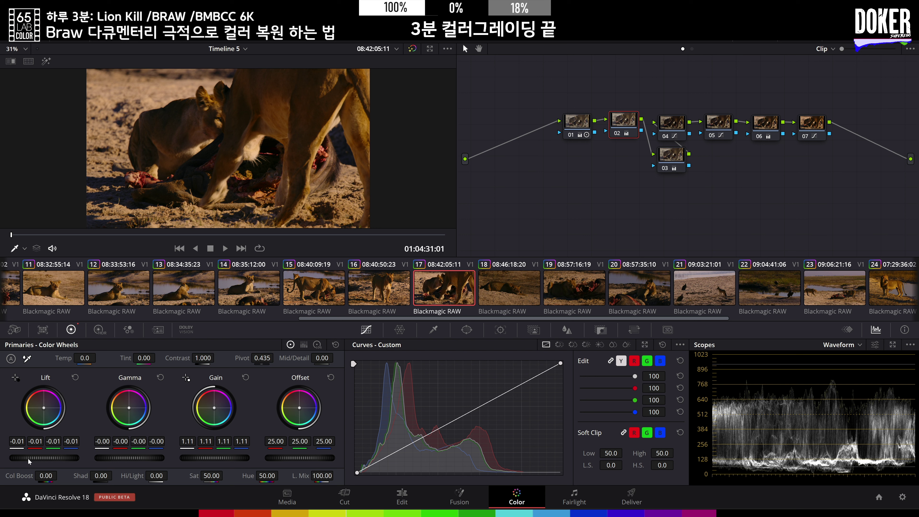
drag(44, 457, 54, 458)
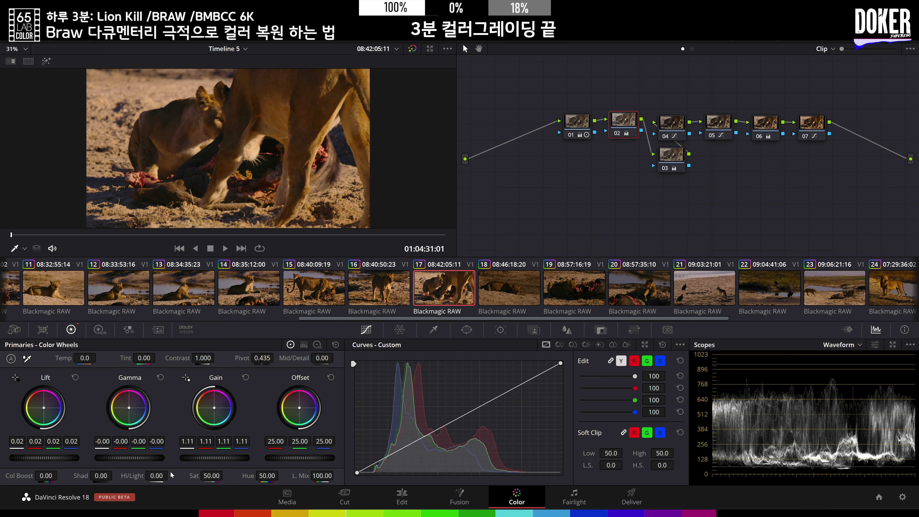
drag(215, 457, 225, 458)
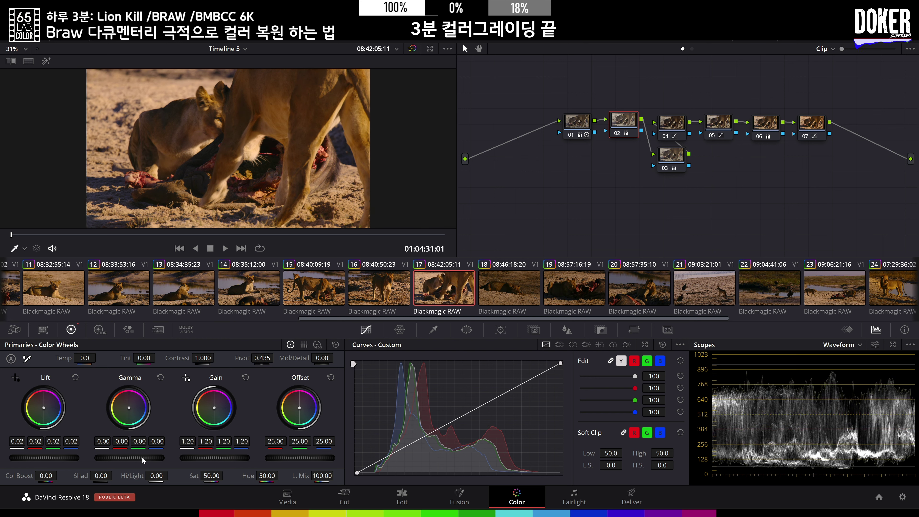
drag(129, 457, 132, 457)
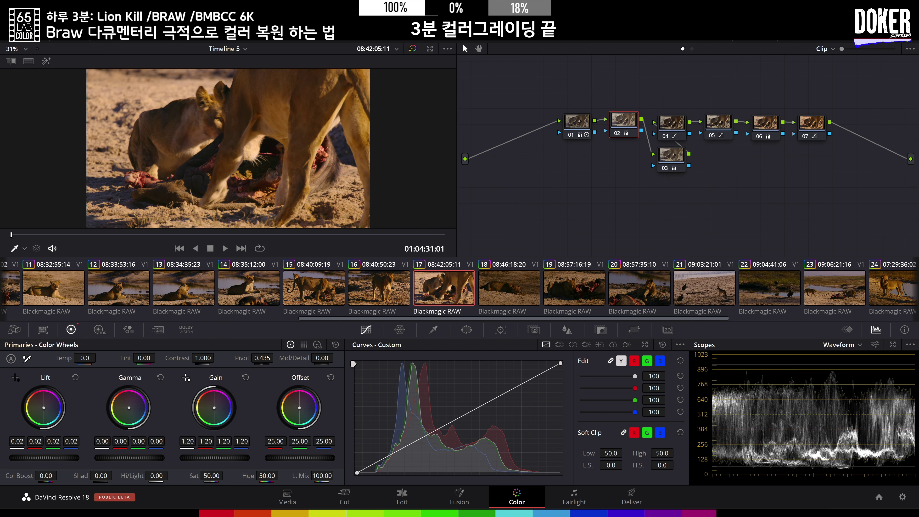
- Add contrast in node 04's Custom curve on clip 17 by lowering the shadow point and raising the highlight point, and play the clip
click(674, 124)
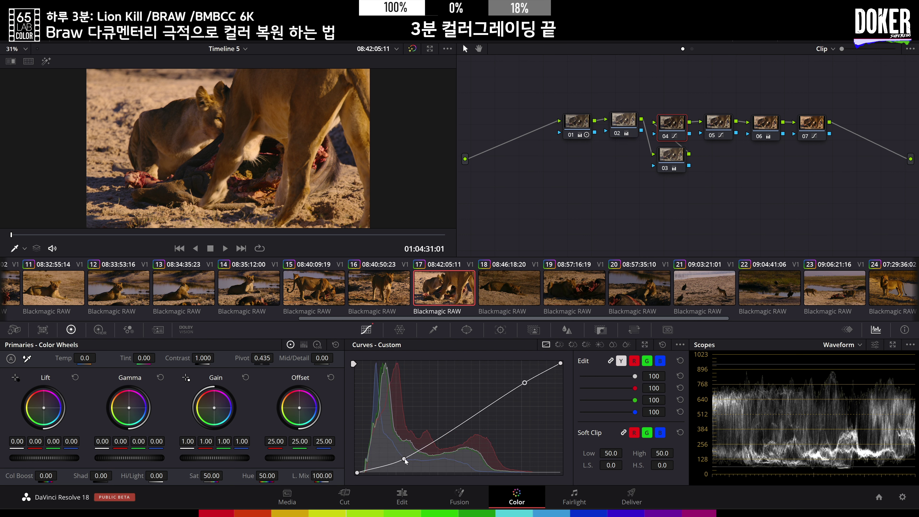
drag(405, 459, 406, 460)
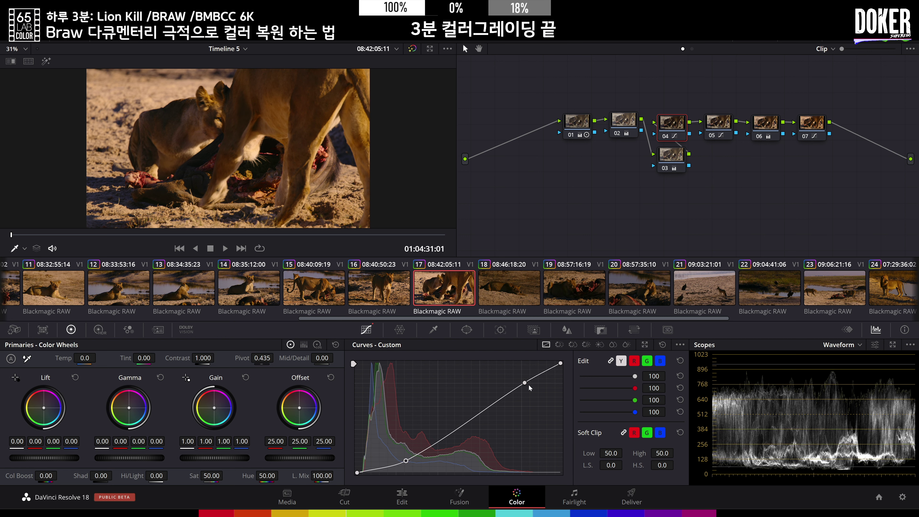
drag(524, 383, 525, 380)
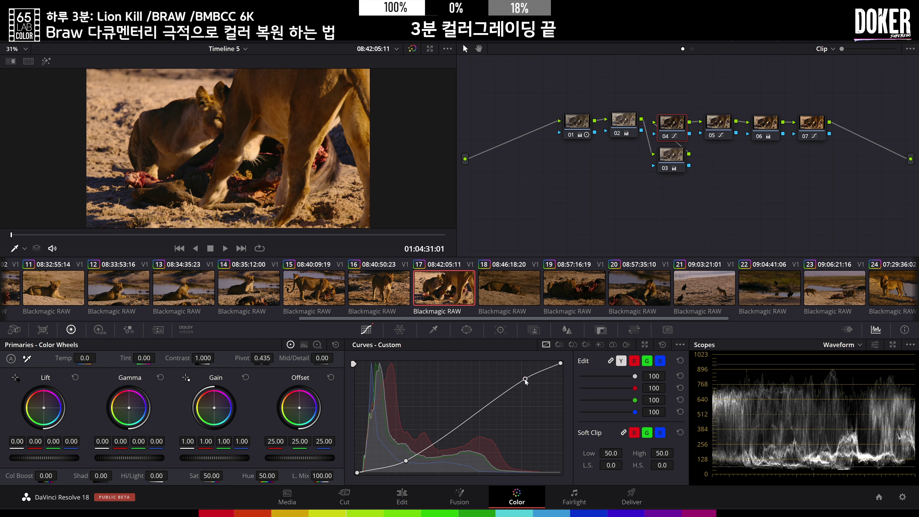
key(space)
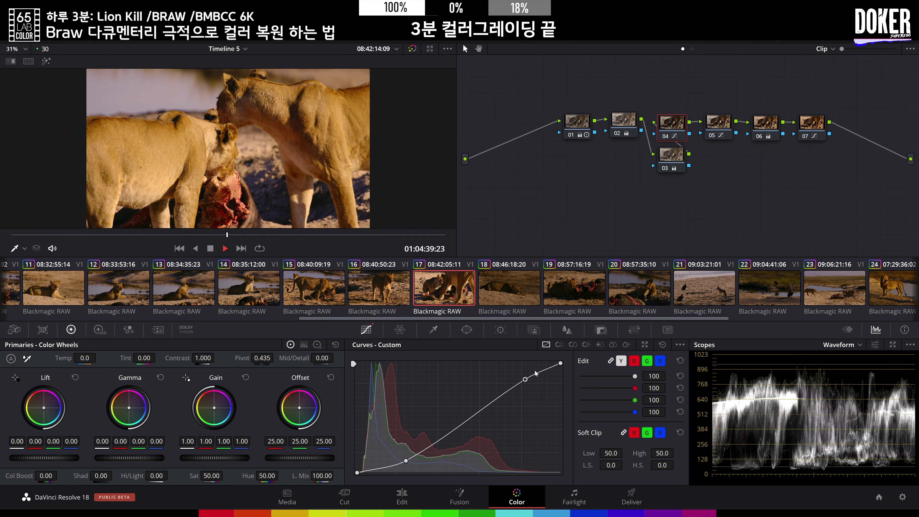
key(space)
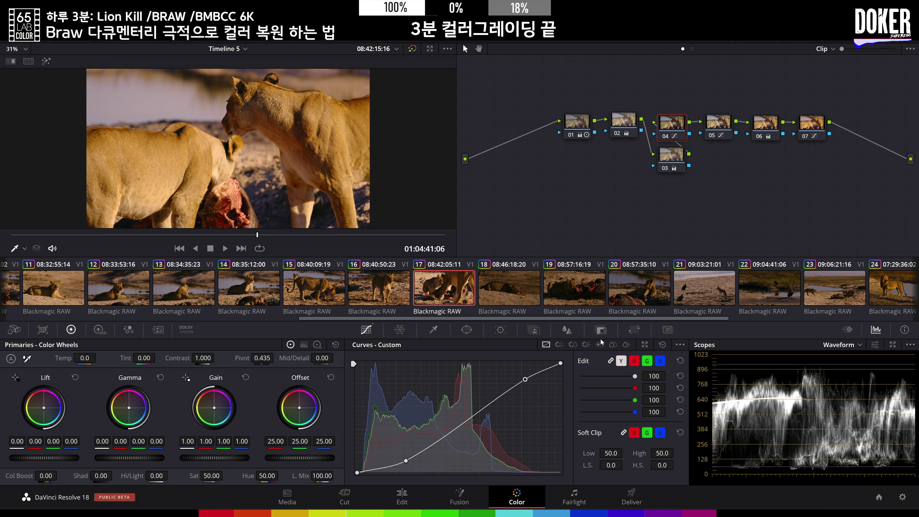
- Apply the brighter lion grade to clip 18 and lower node 05's midtone point slightly on its Custom curve
click(518, 296)
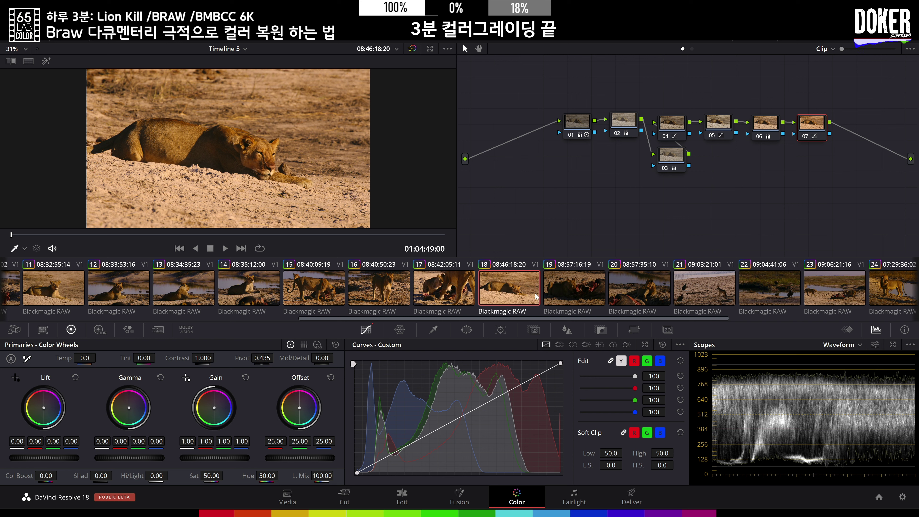
click(718, 131)
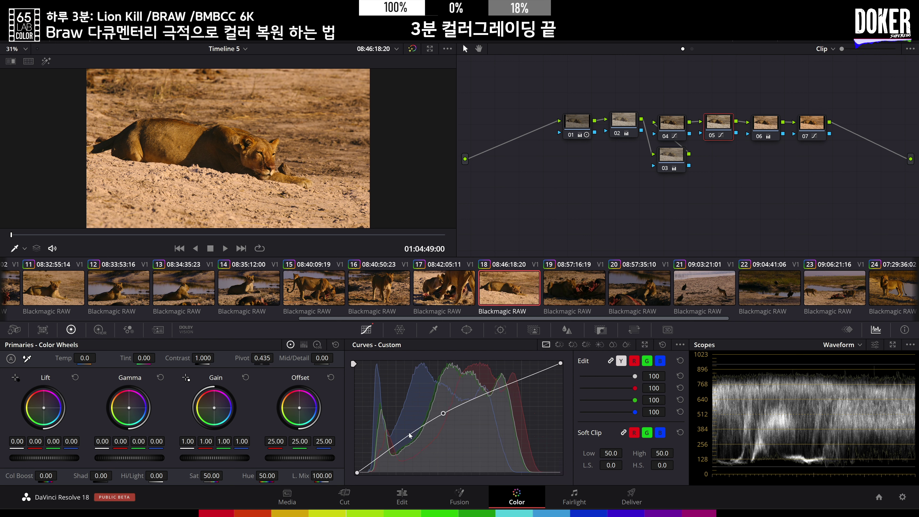
drag(443, 413, 439, 417)
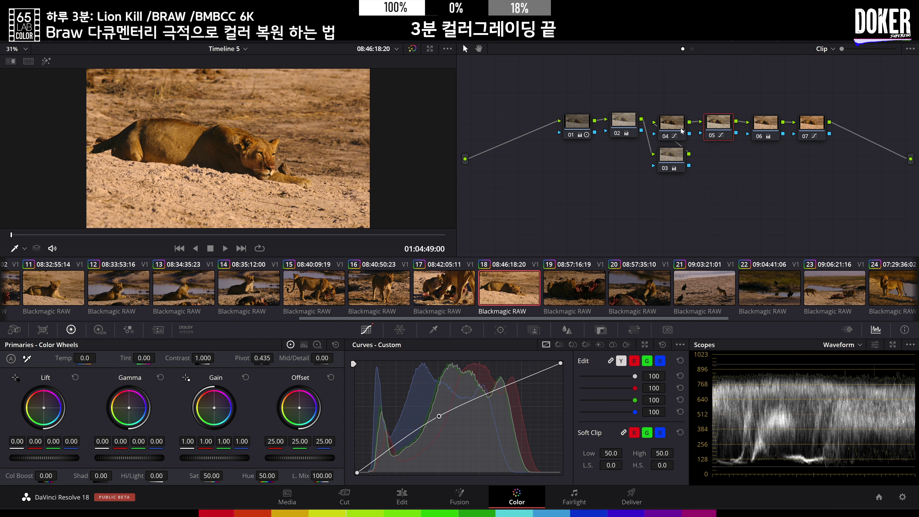
- Compare clip 18 with clip 17, set clip 18's node 01 contrast pivot to 0.543 and play the clip
click(443, 290)
click(503, 290)
click(579, 127)
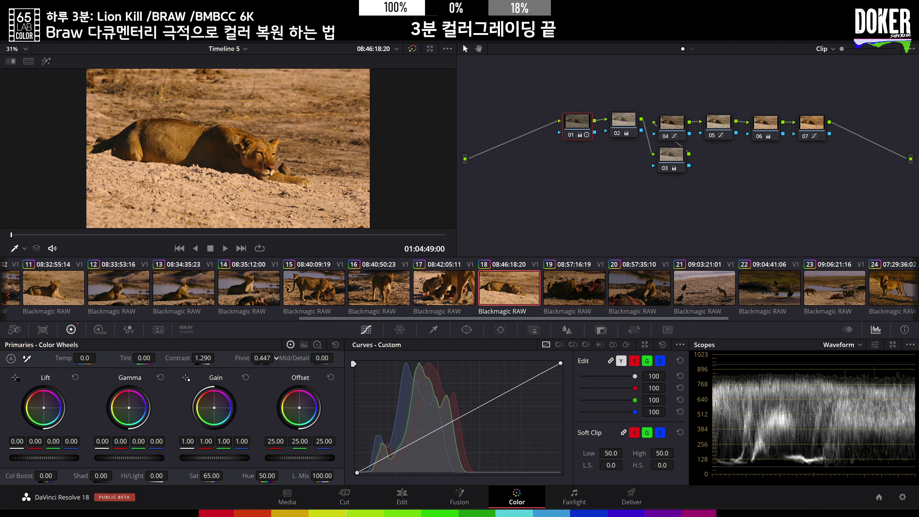
drag(263, 358, 285, 357)
key(space)
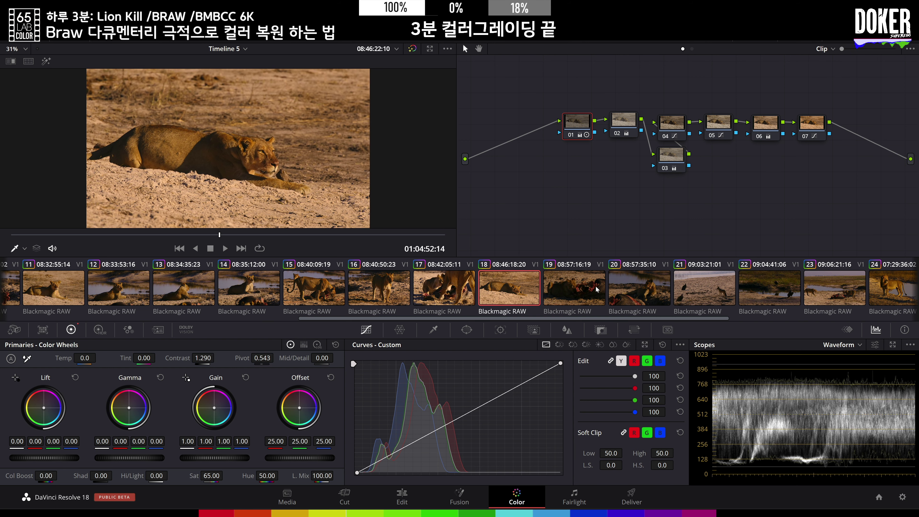
- Copy clip 18's grade to clips 19 and 20, try it on clip 21 and undo it there
click(596, 289)
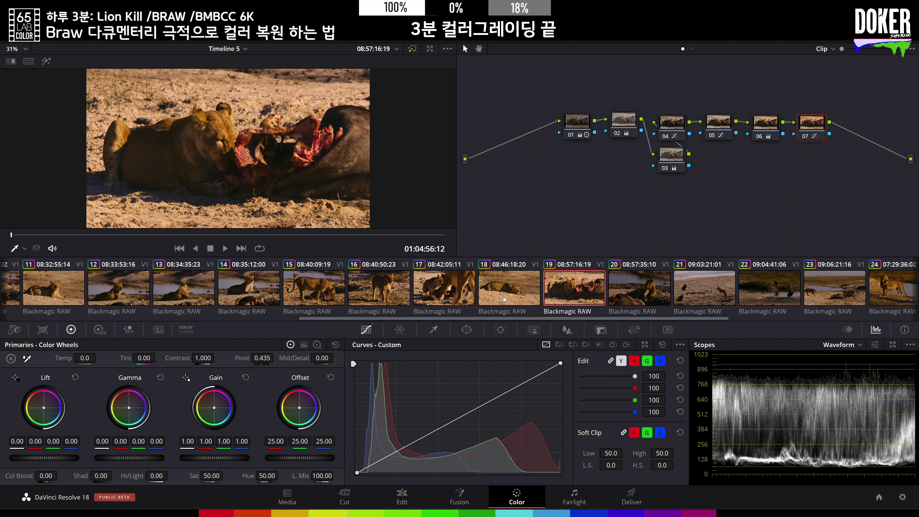
key(Down)
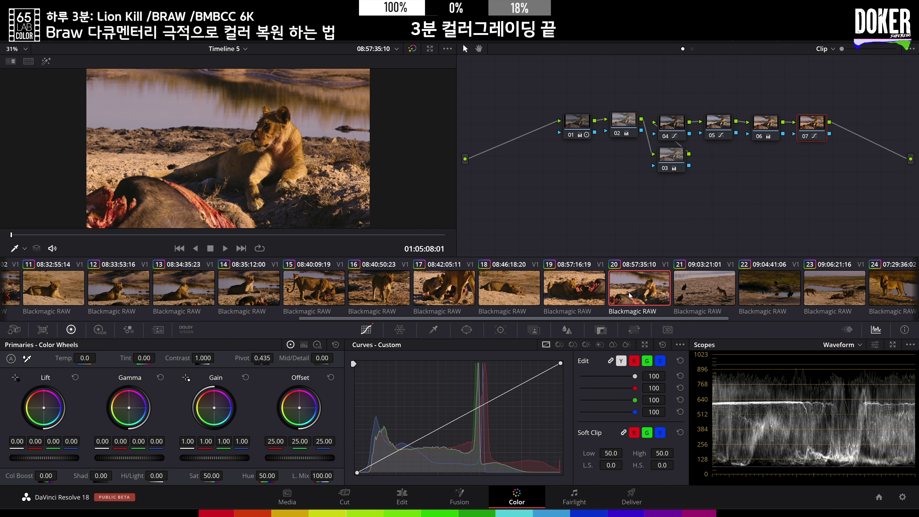
click(704, 288)
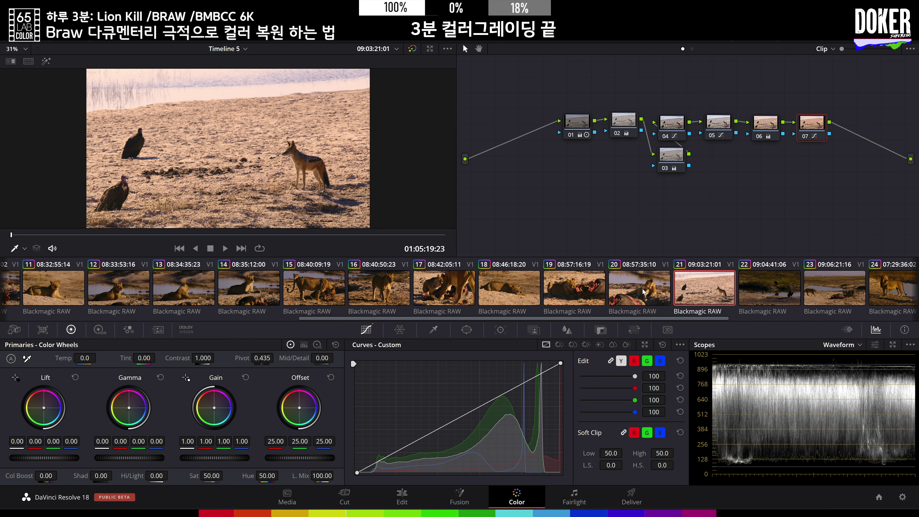
key(ctrl+z)
- On clip 21, set node 01's contrast pivot to 0.417 and node 02's lift to 0.03
click(578, 123)
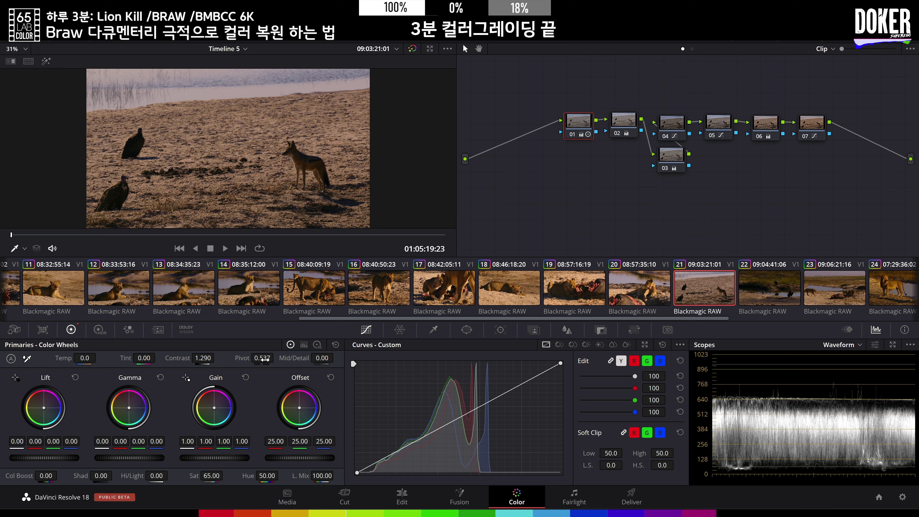
drag(264, 360, 277, 358)
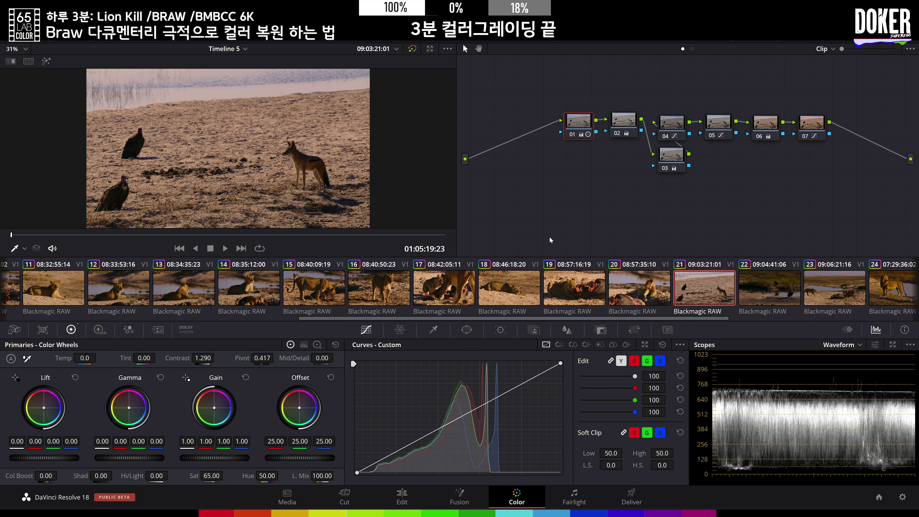
click(622, 125)
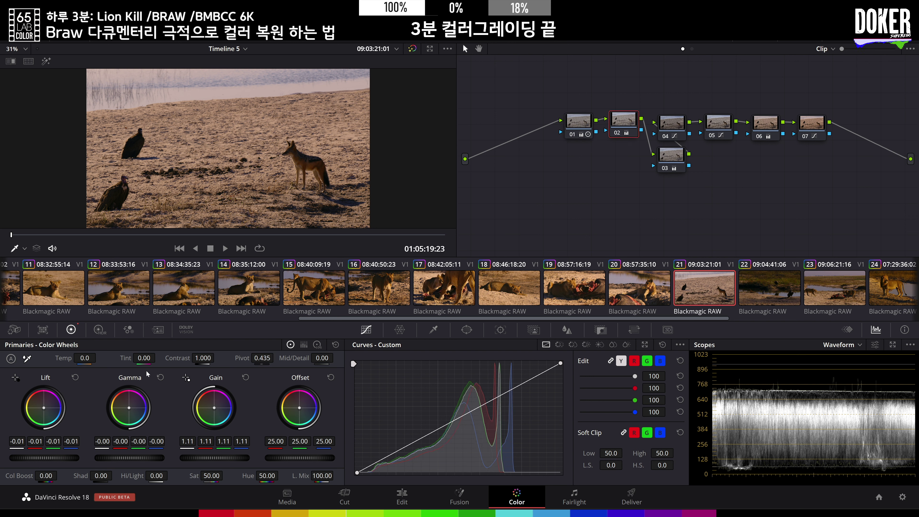
drag(34, 459, 43, 458)
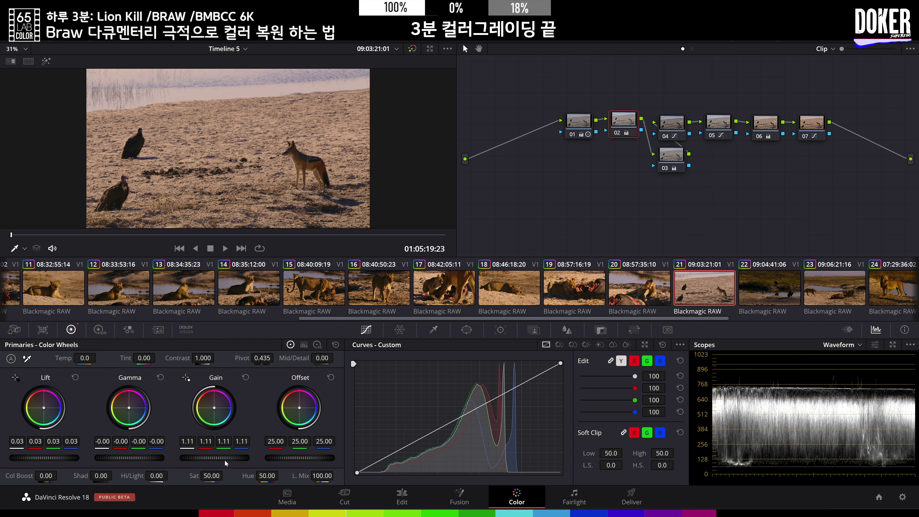
- Increase node 04's contrast on clip 21's Custom curve by lowering the shadow point and raising the highlight point
click(684, 137)
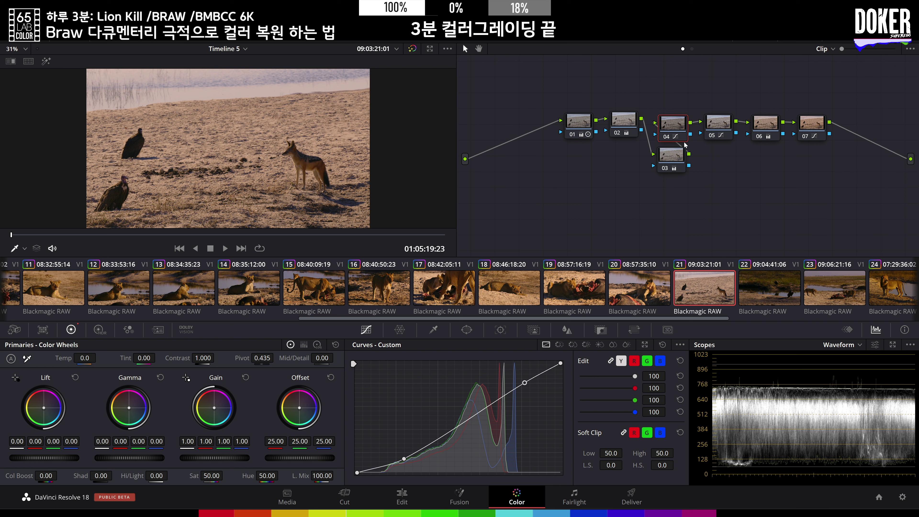
drag(403, 458, 400, 464)
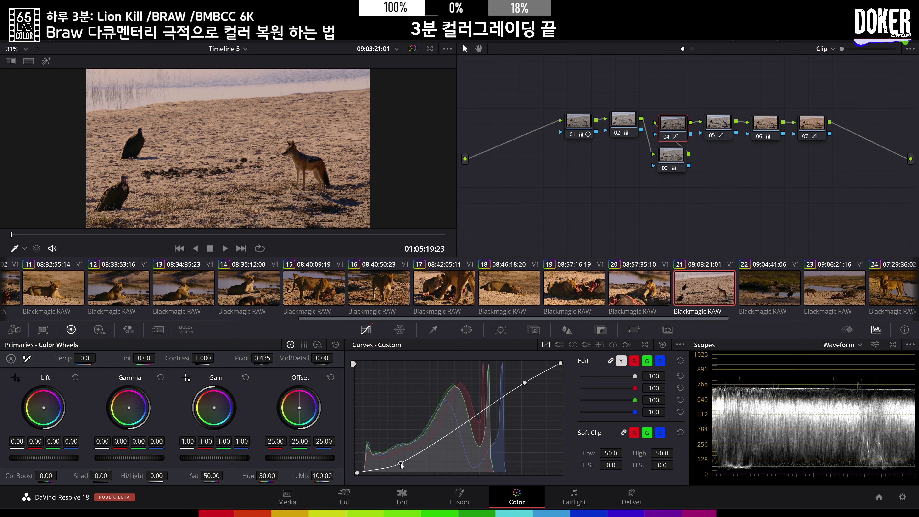
drag(526, 385, 522, 381)
- Brighten clip 21's midtones by raising node 05's middle point on the Custom curve
click(718, 126)
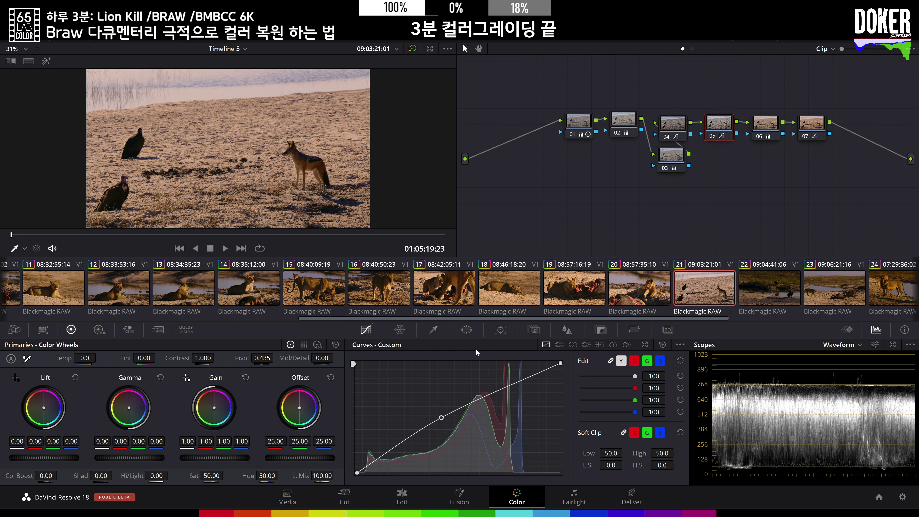
drag(444, 421, 445, 418)
drag(445, 416, 447, 413)
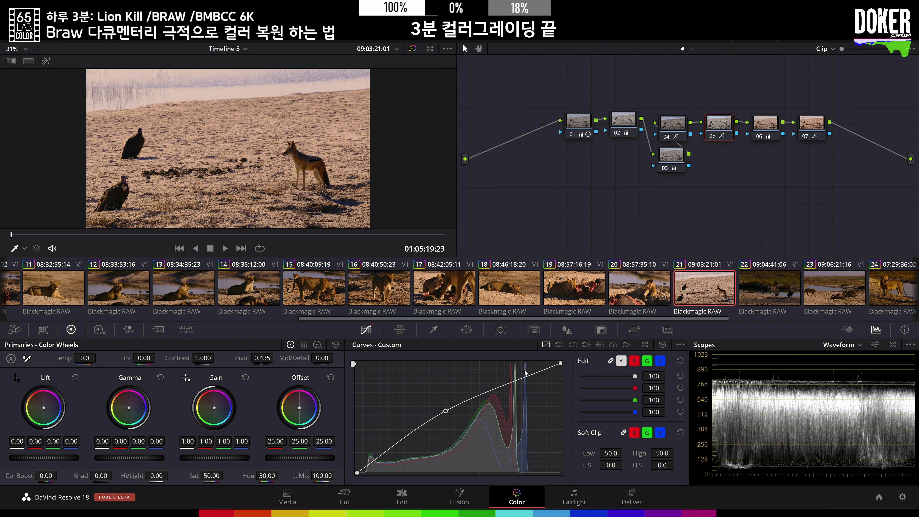
- Set node 01's contrast pivot to 0.373 and contrast to 1.302 on clip 21, and play a moment to check
click(580, 133)
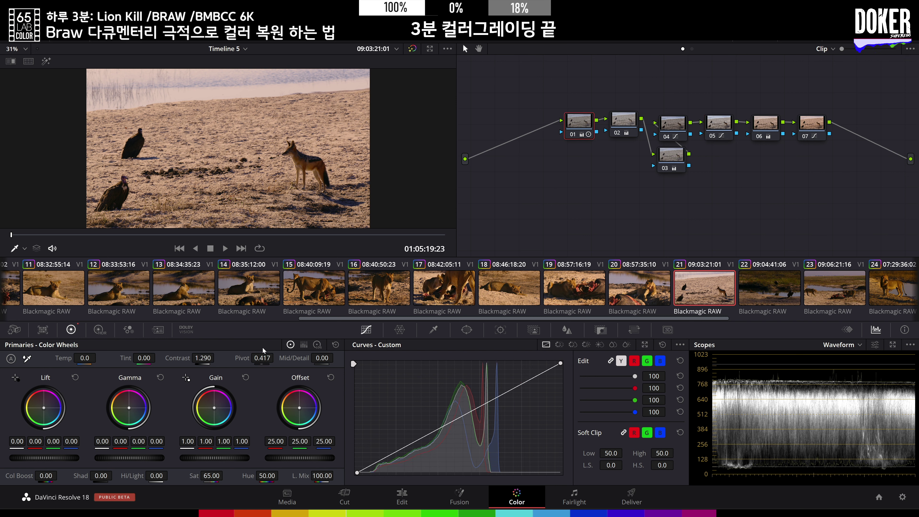
drag(259, 357, 203, 357)
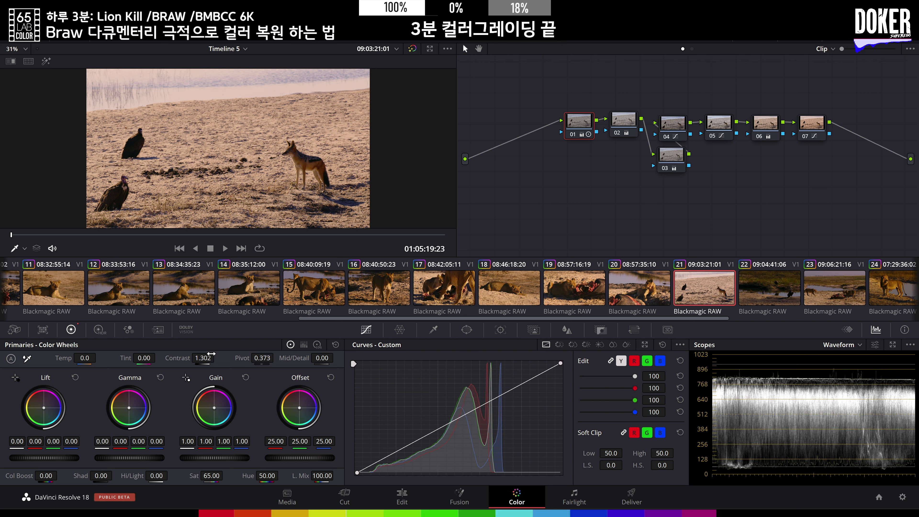
key(space)
key(space)
- Switch the scopes to Vectorscope and rebalance clip 21's node 06 with offset 20.26, 25.73, 20.72 and tint 43.50
click(840, 345)
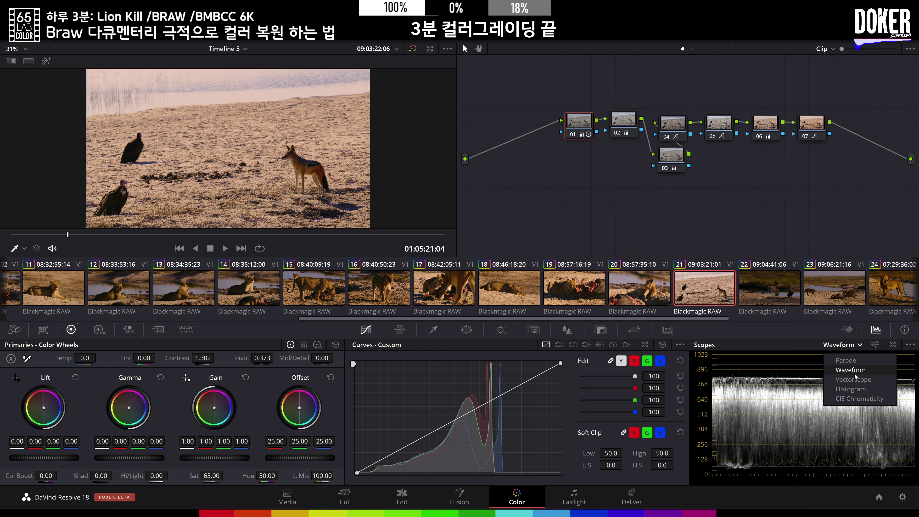
click(854, 379)
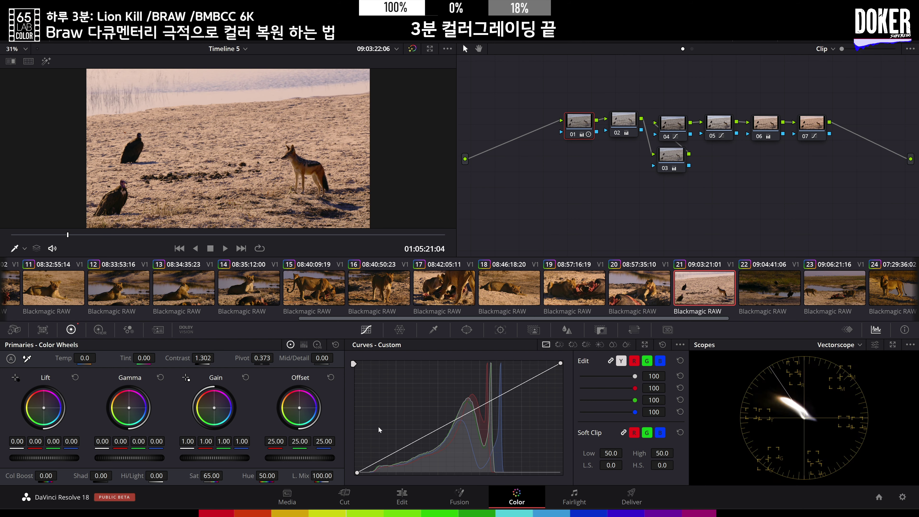
click(771, 125)
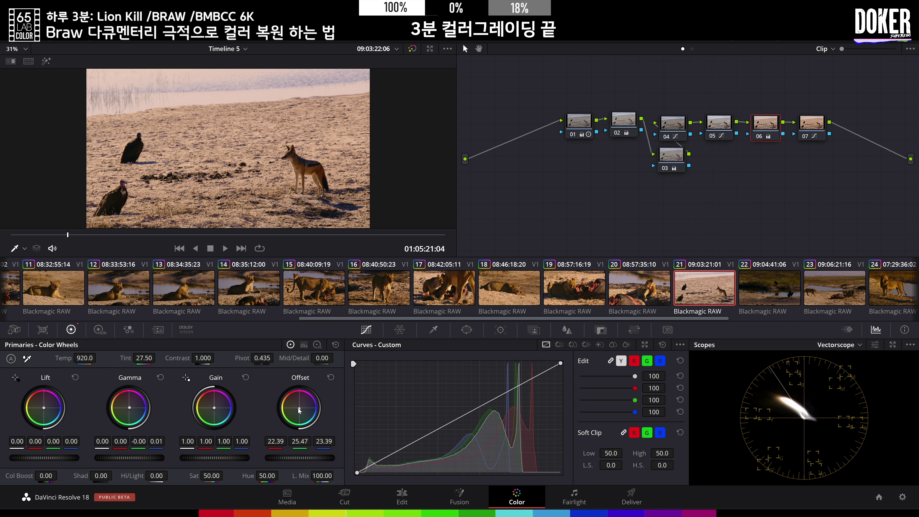
drag(299, 410, 298, 409)
drag(300, 457, 299, 458)
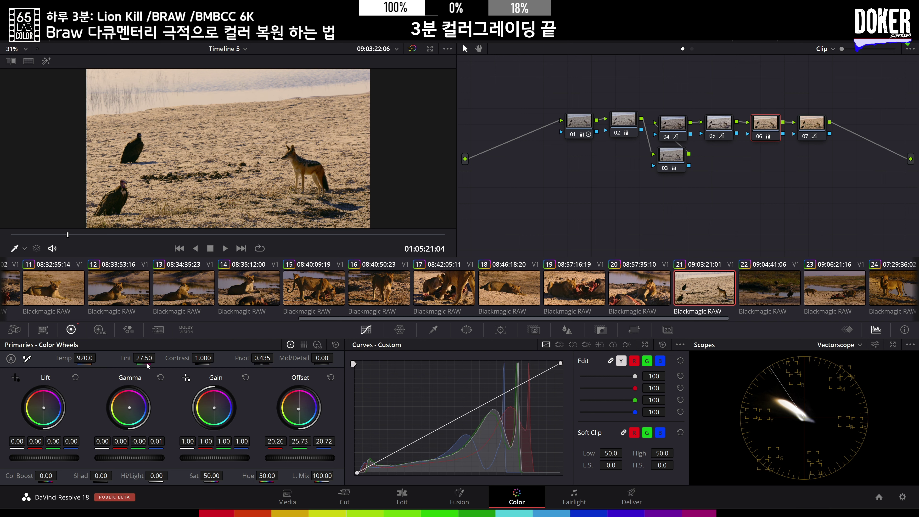
drag(127, 358, 159, 357)
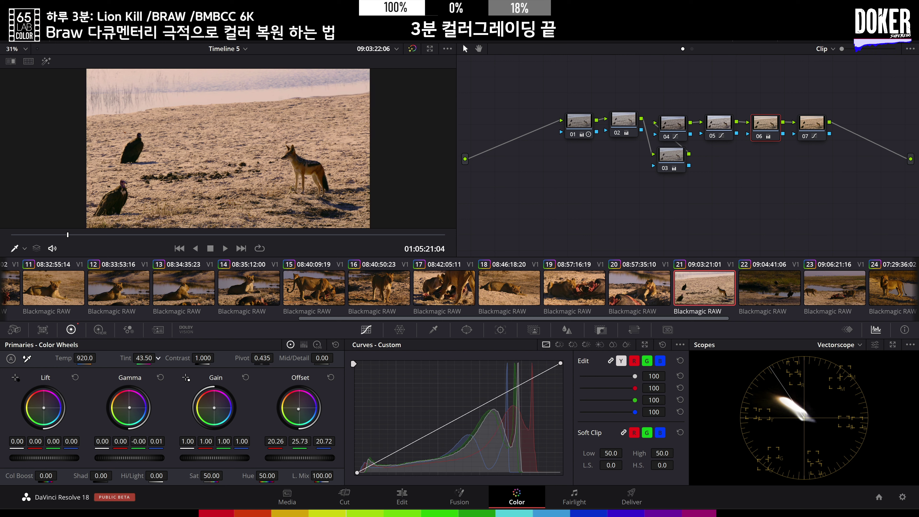